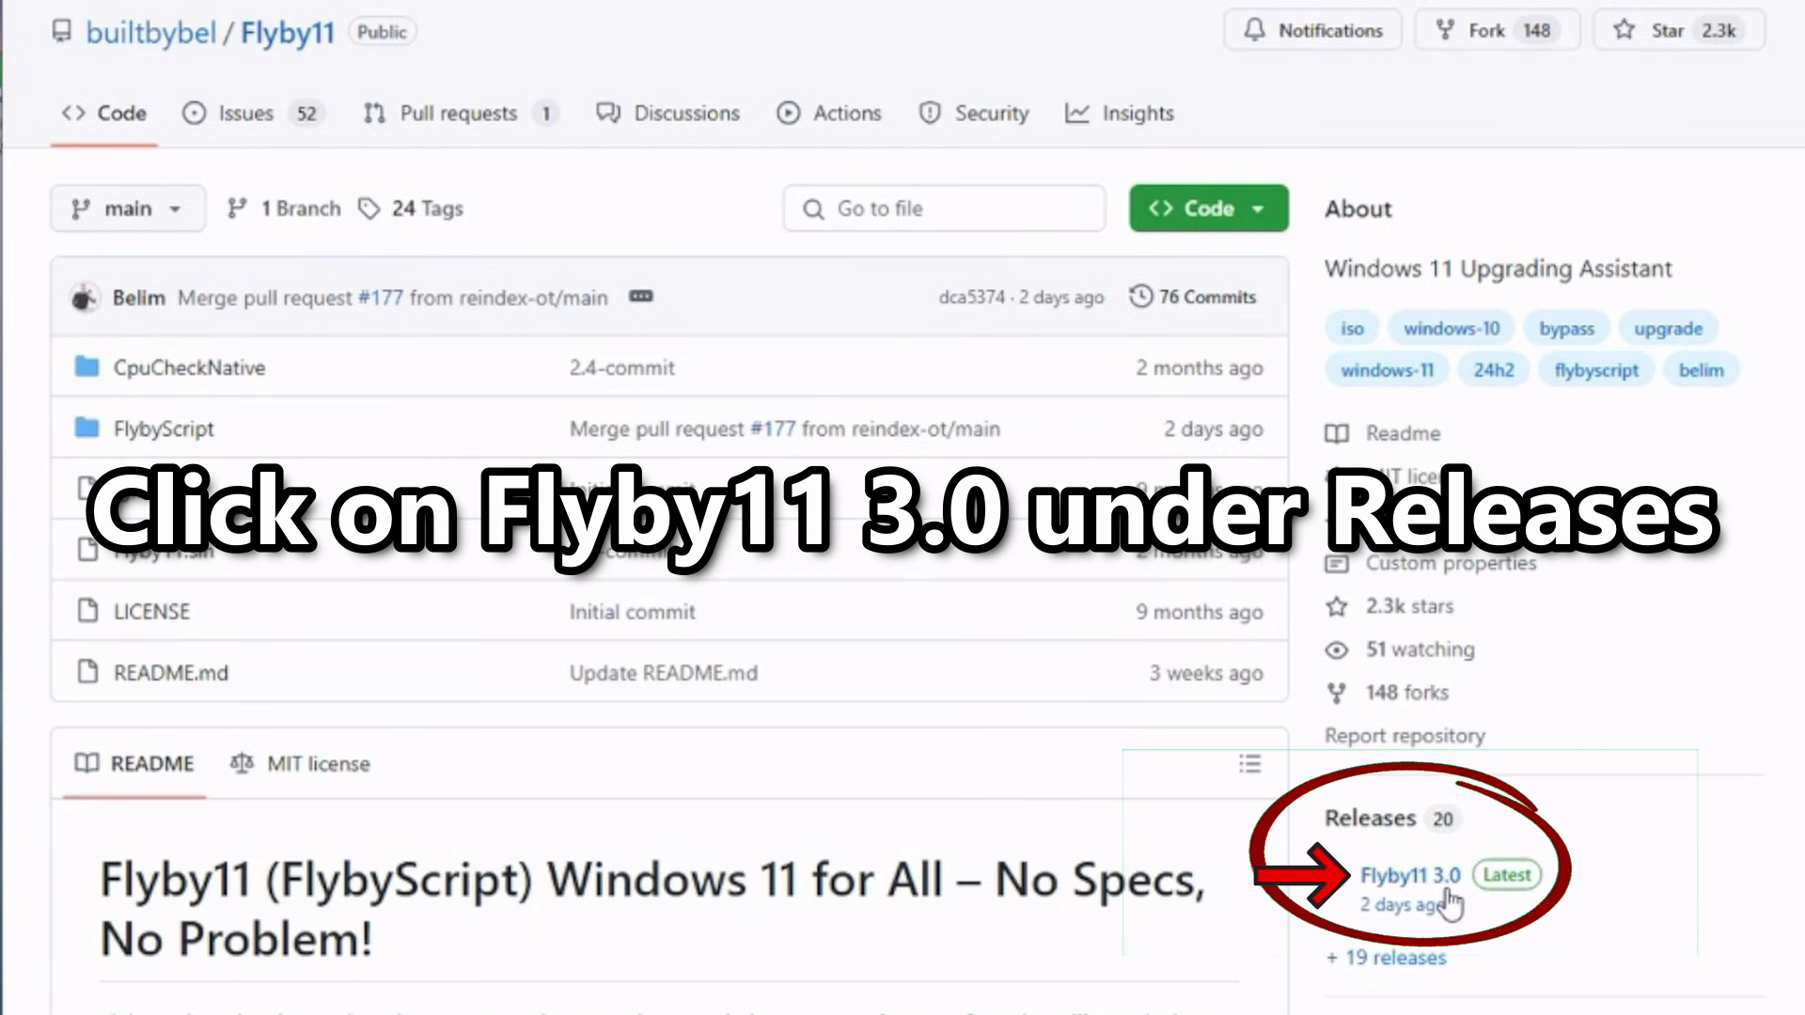
Download Flyby11_latest.zip from the assets of the Flyby11 3.0 release
left_click(1448, 895)
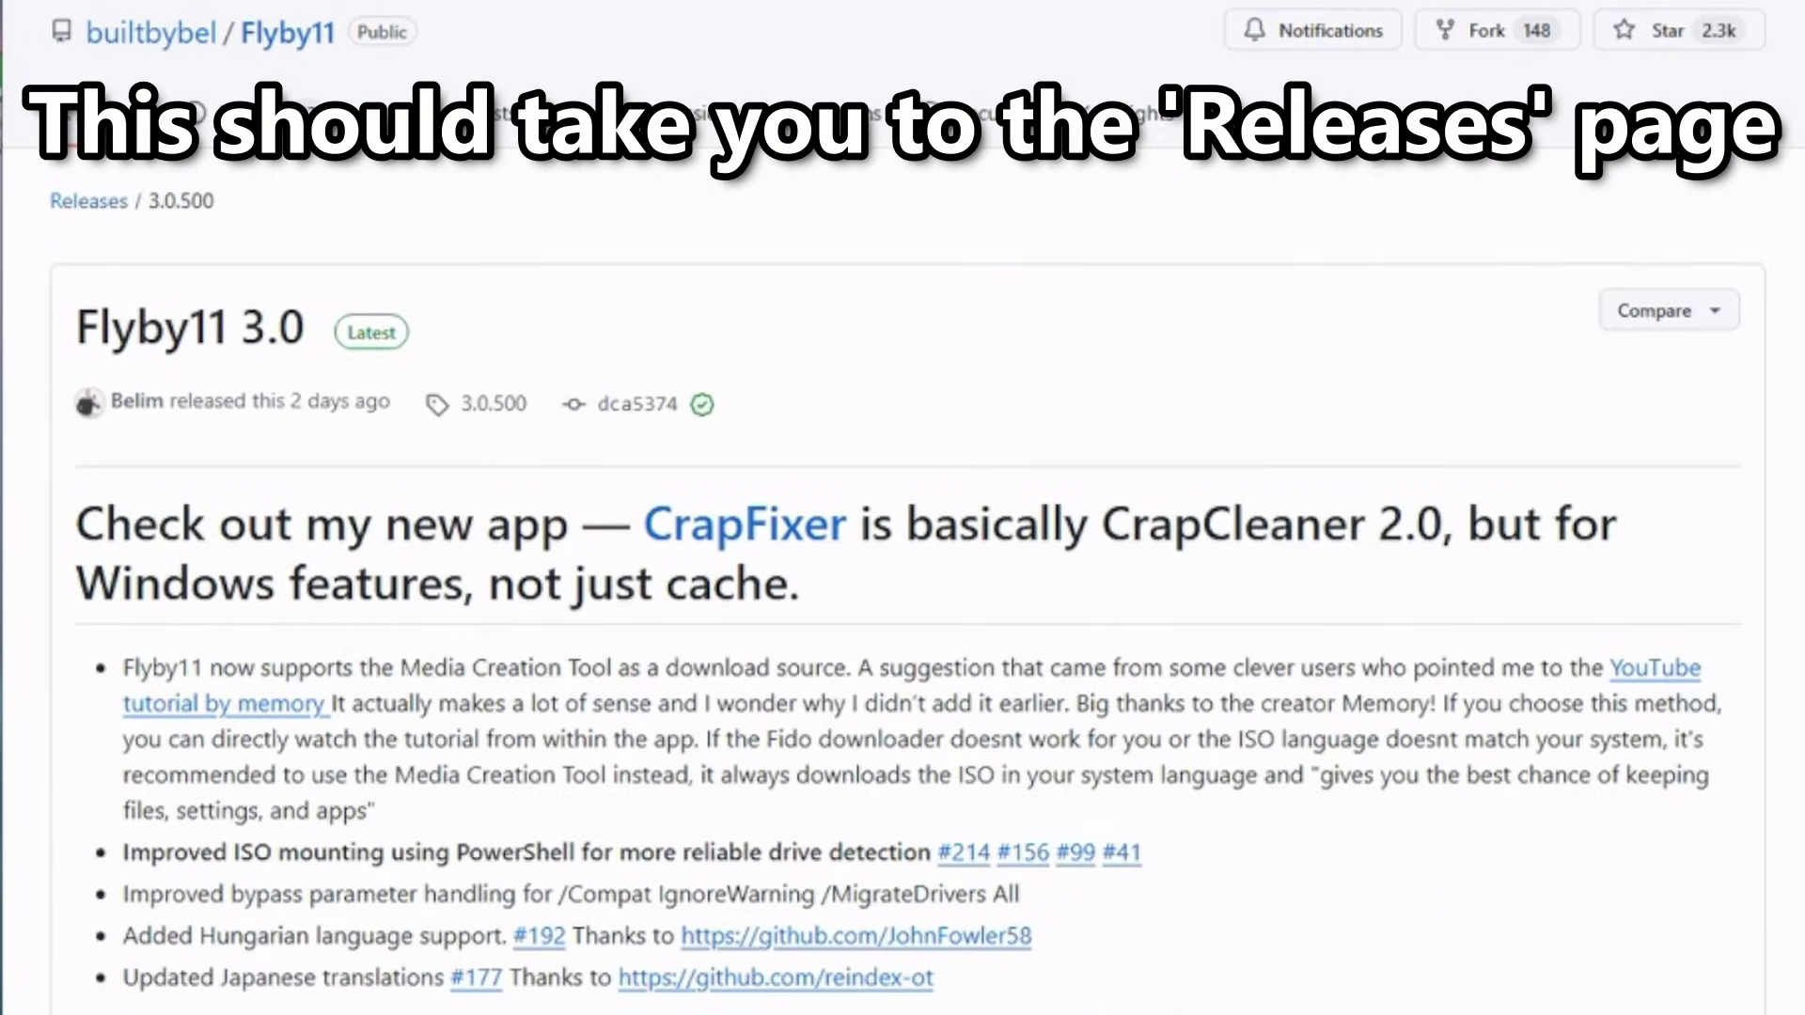
scroll(902, 564, "down", 10)
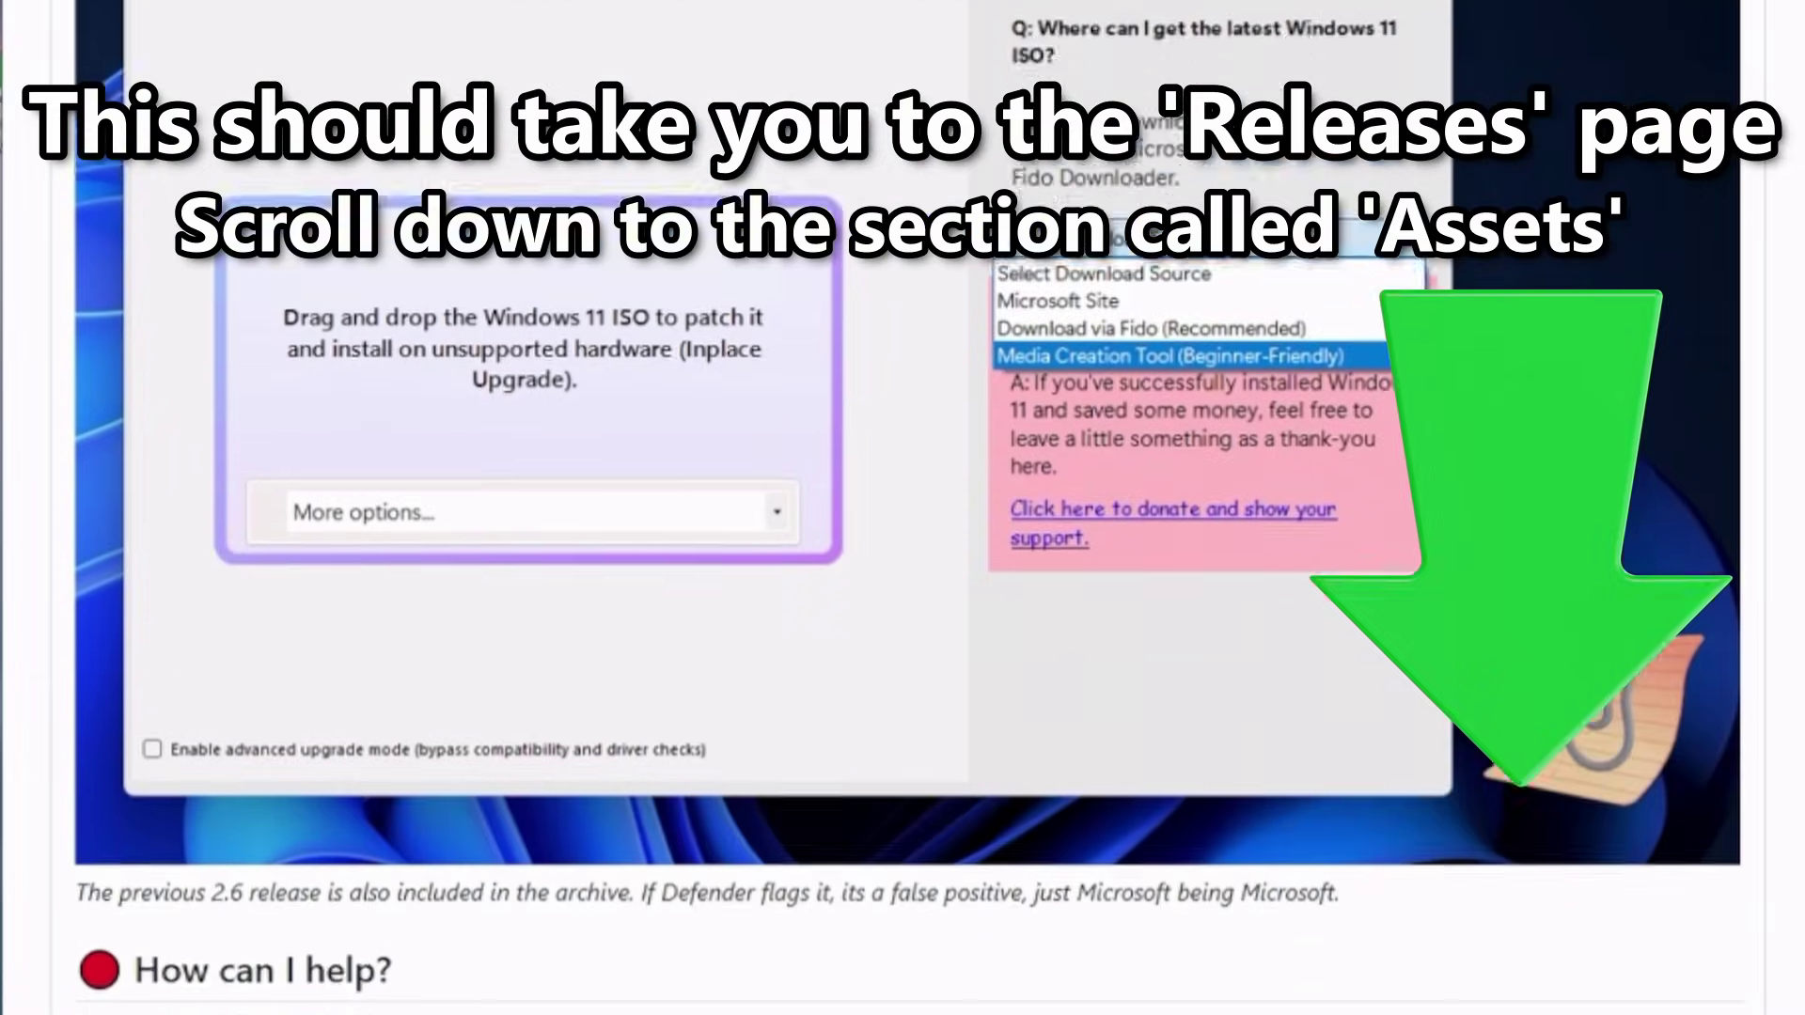
scroll(1053, 995, "down", 5)
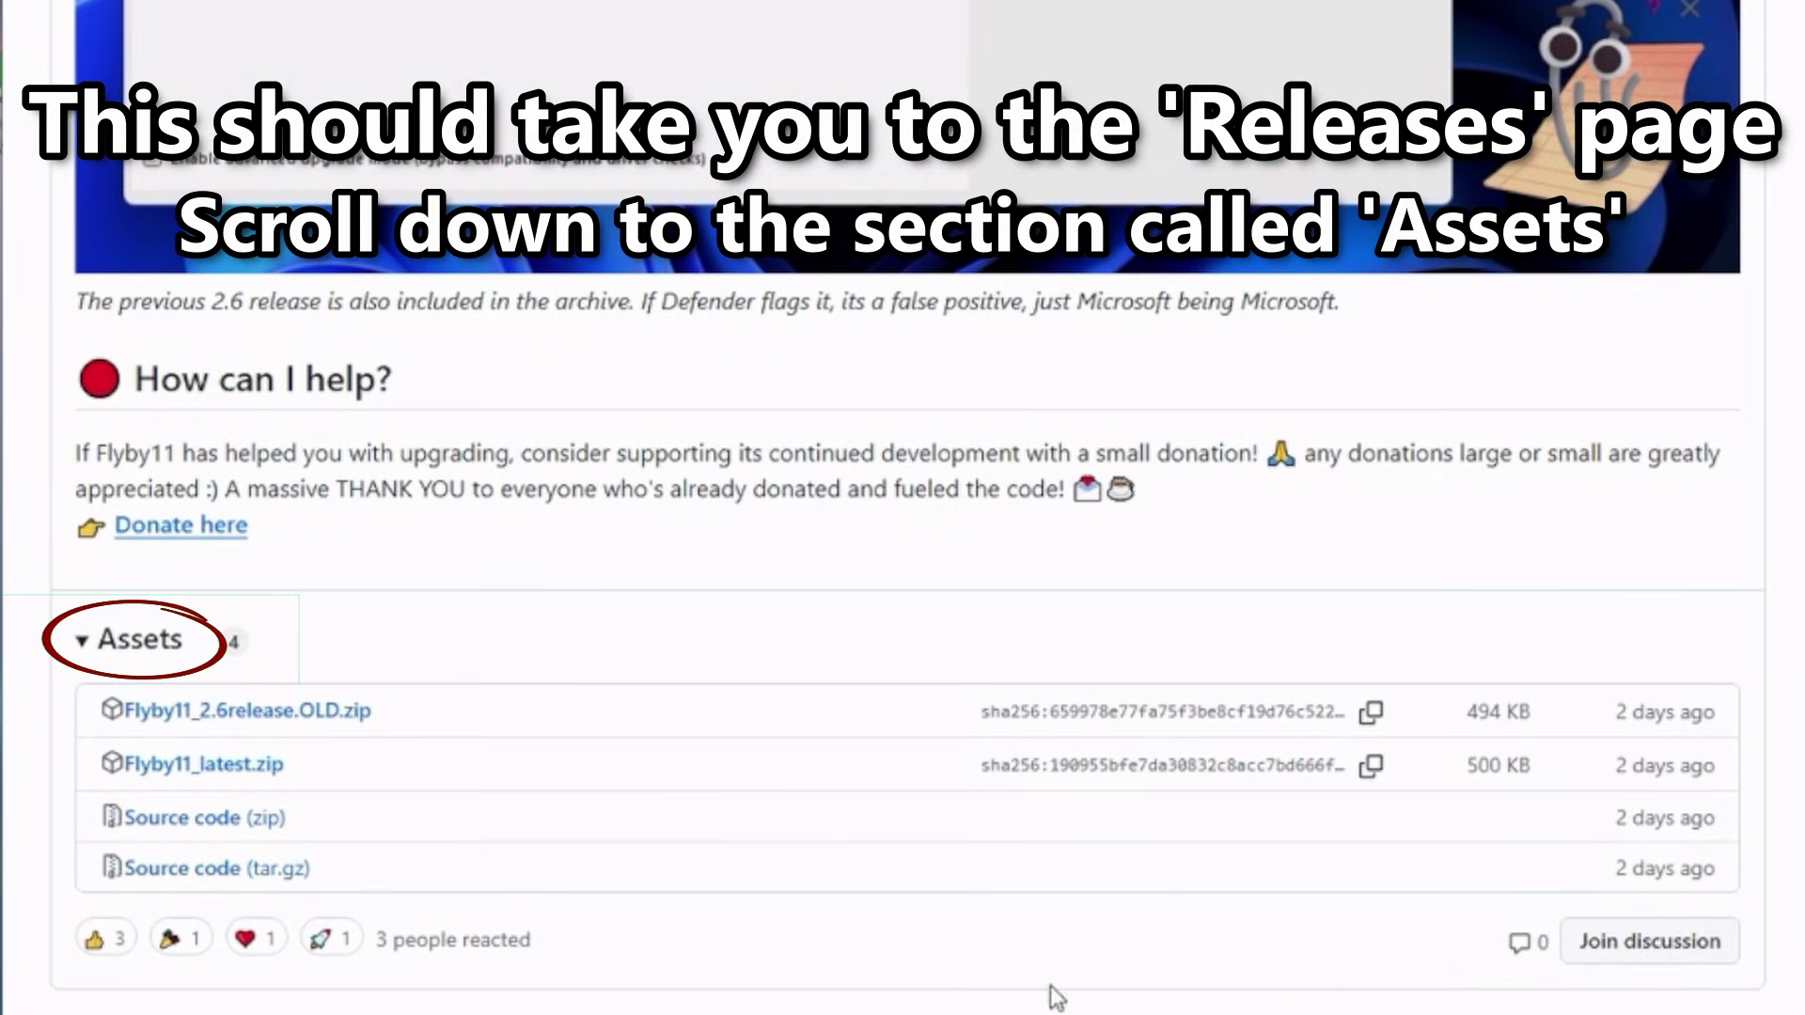
left_click(281, 781)
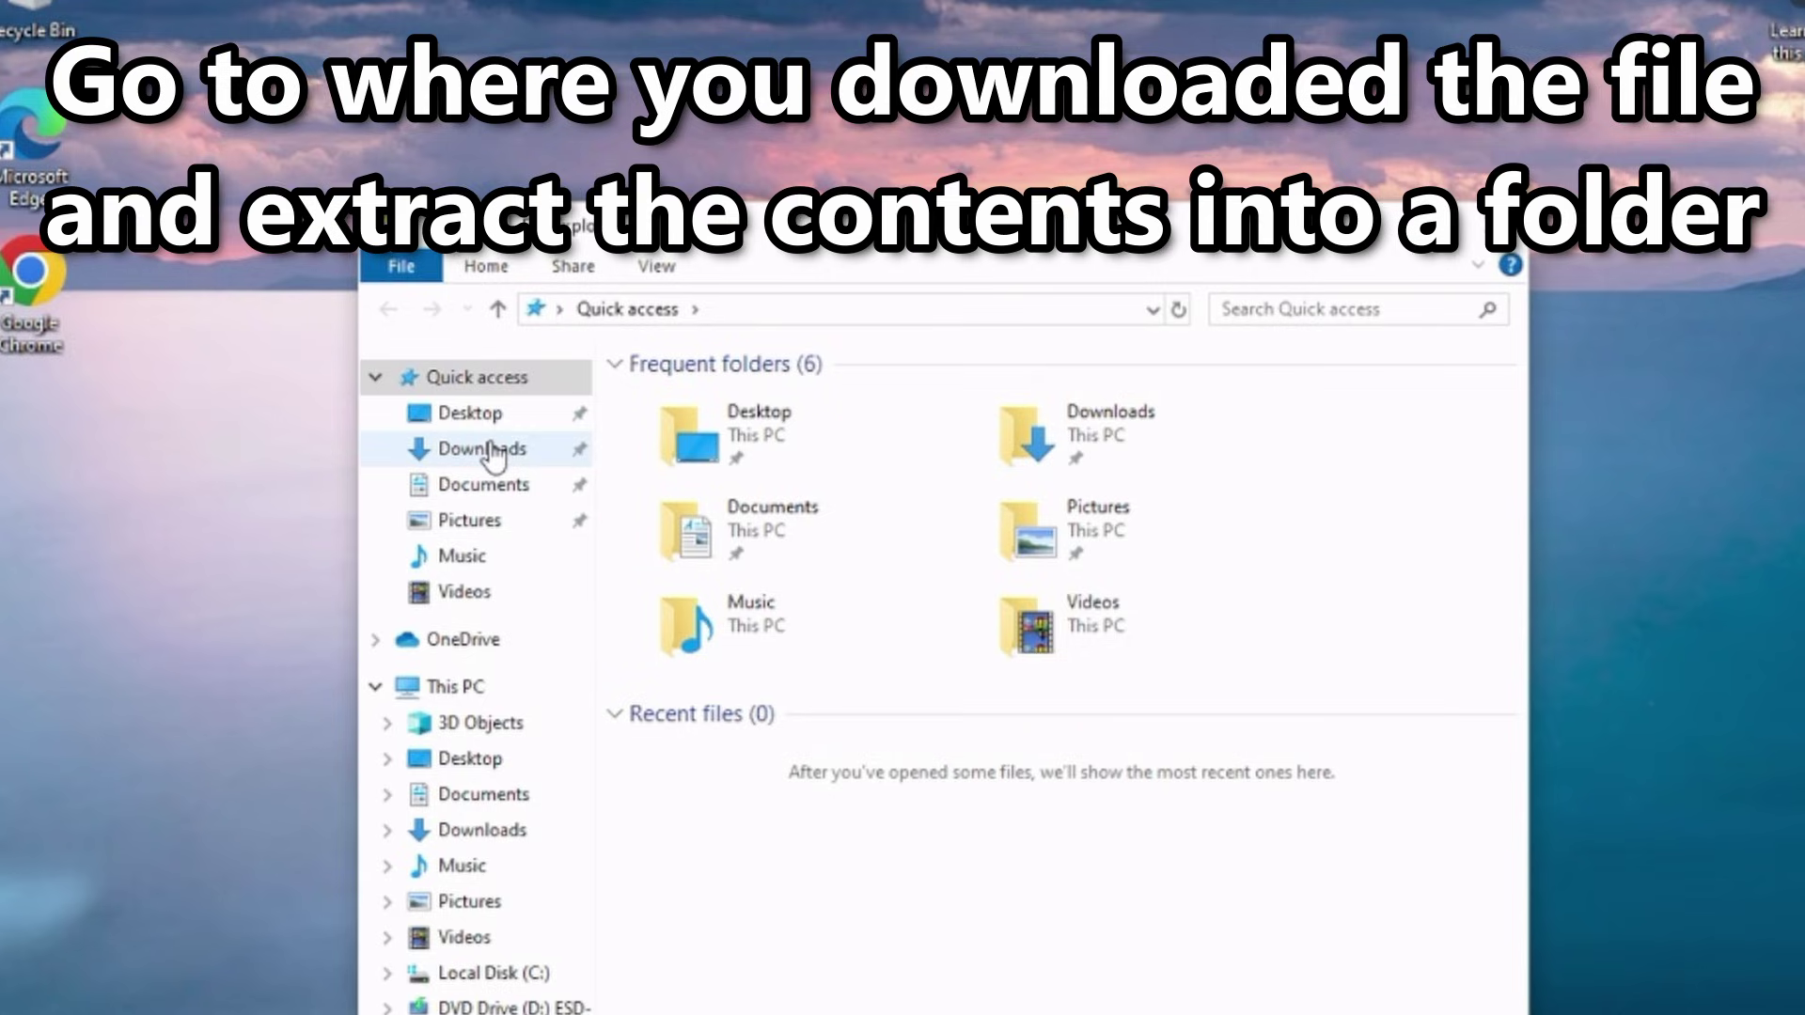
Extract the Flyby11_latest archive from the Downloads folder into a subfolder there named Flyby11
left_click(489, 452)
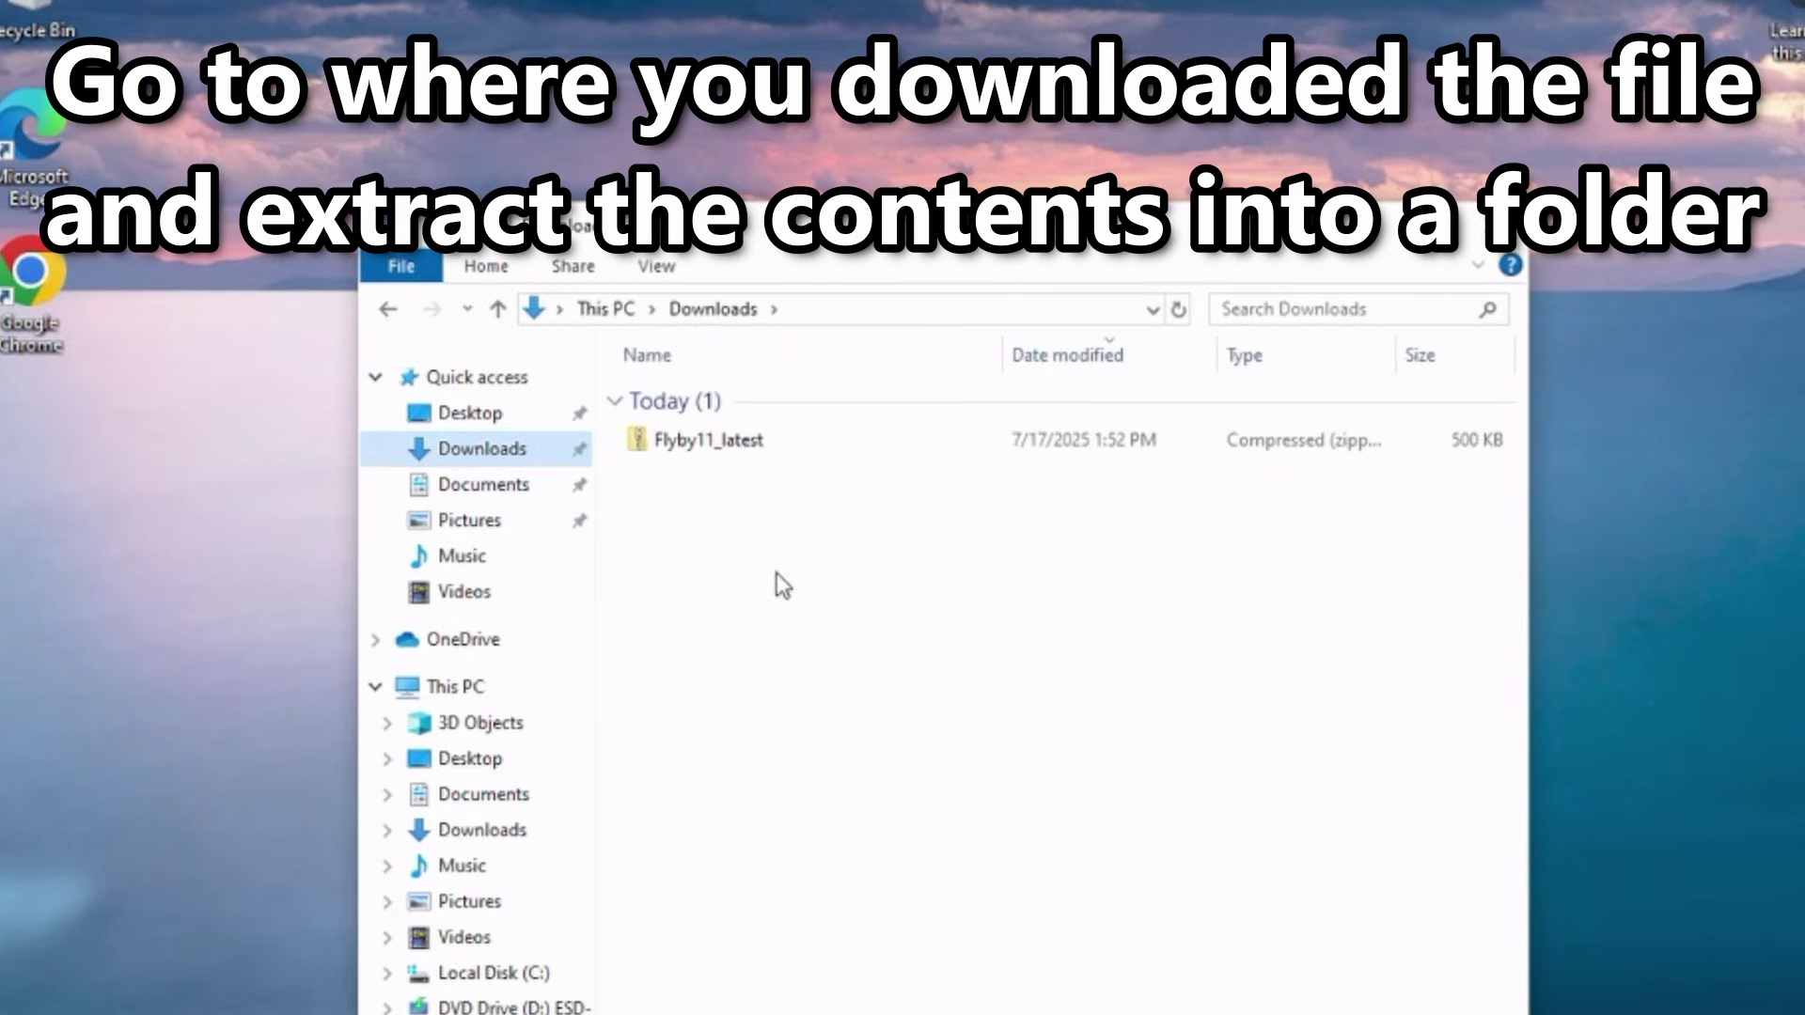
right_click(686, 437)
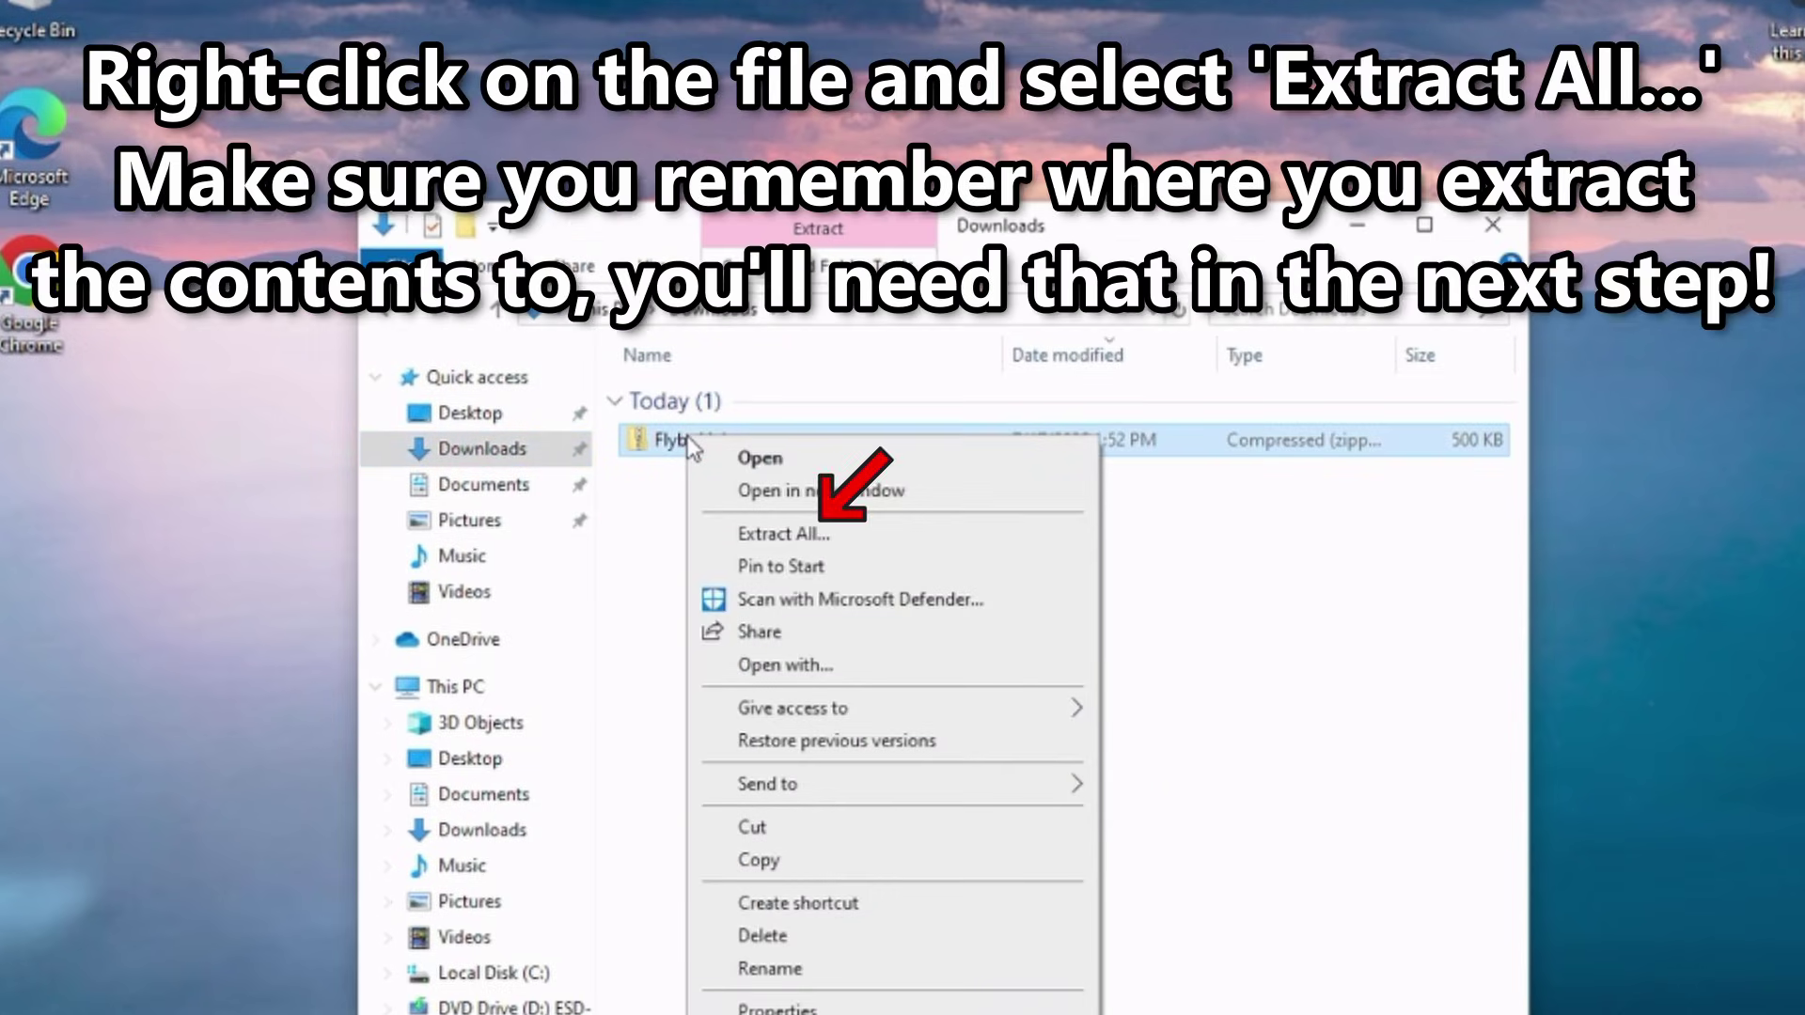
left_click(832, 544)
key("End")
key("BackSpace")
key("BackSpace")
key("BackSpace")
key("BackSpace")
key("BackSpace")
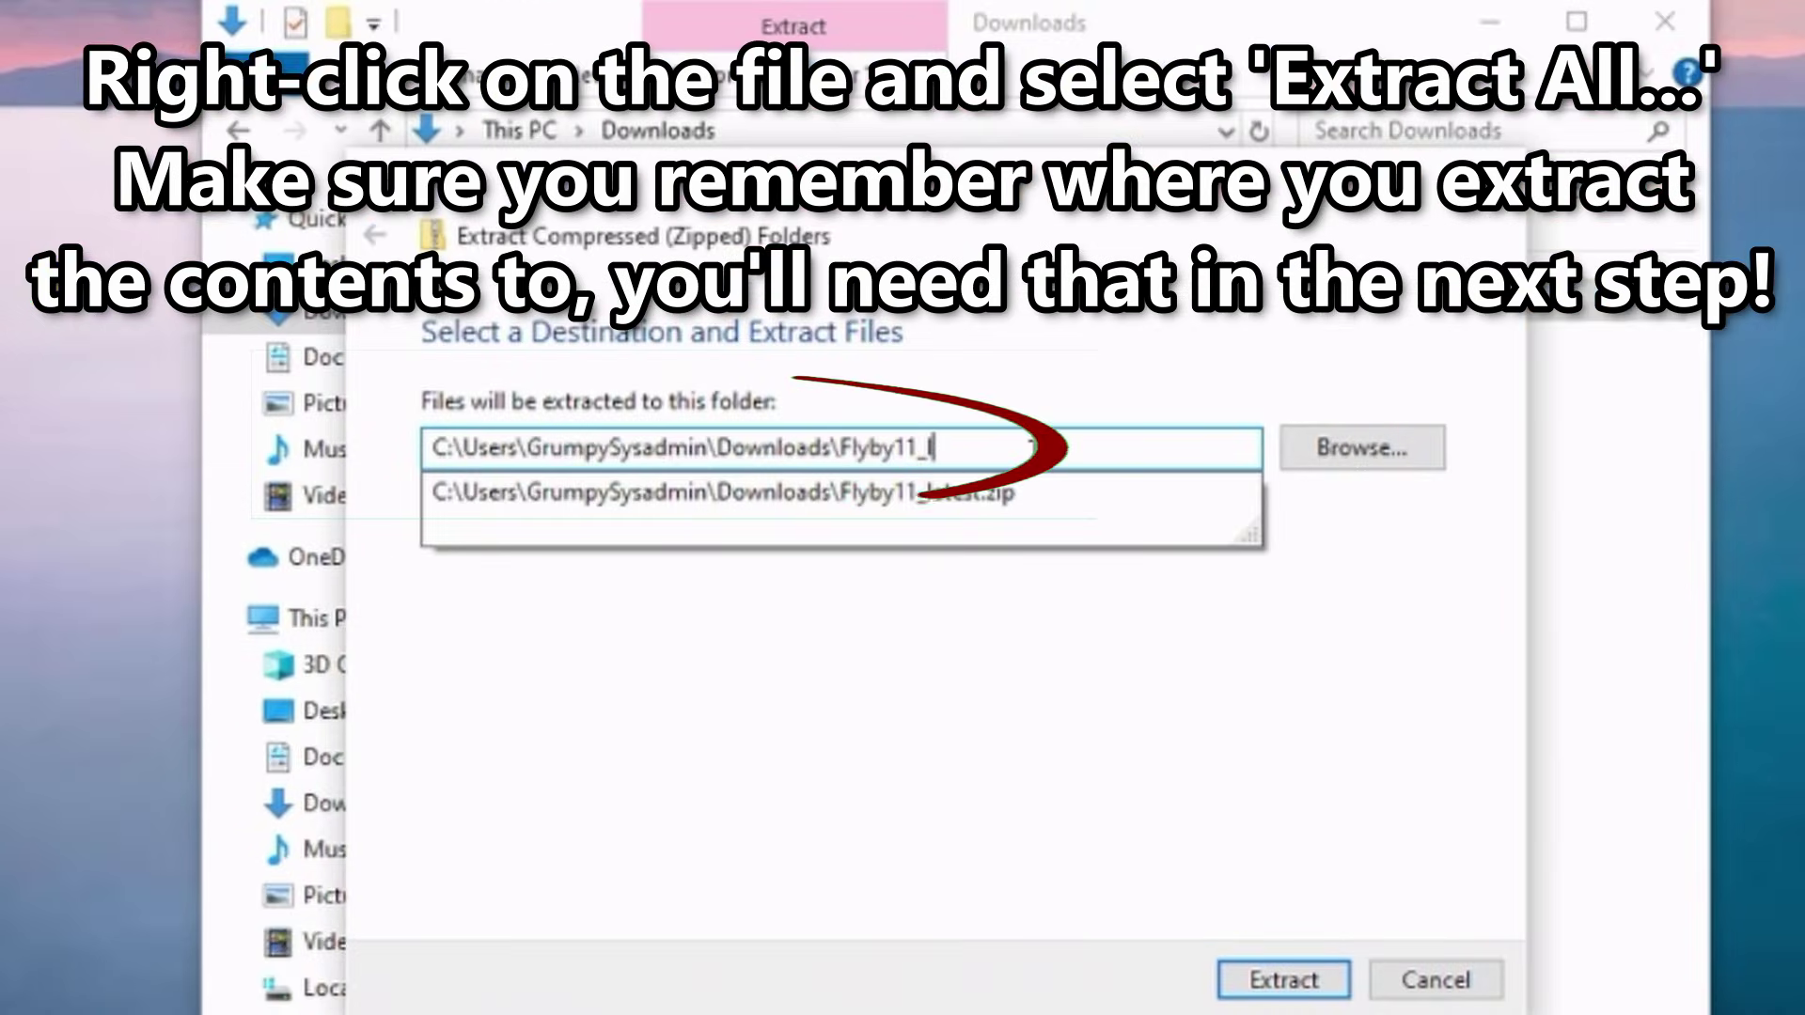
key("BackSpace")
key("BackSpace")
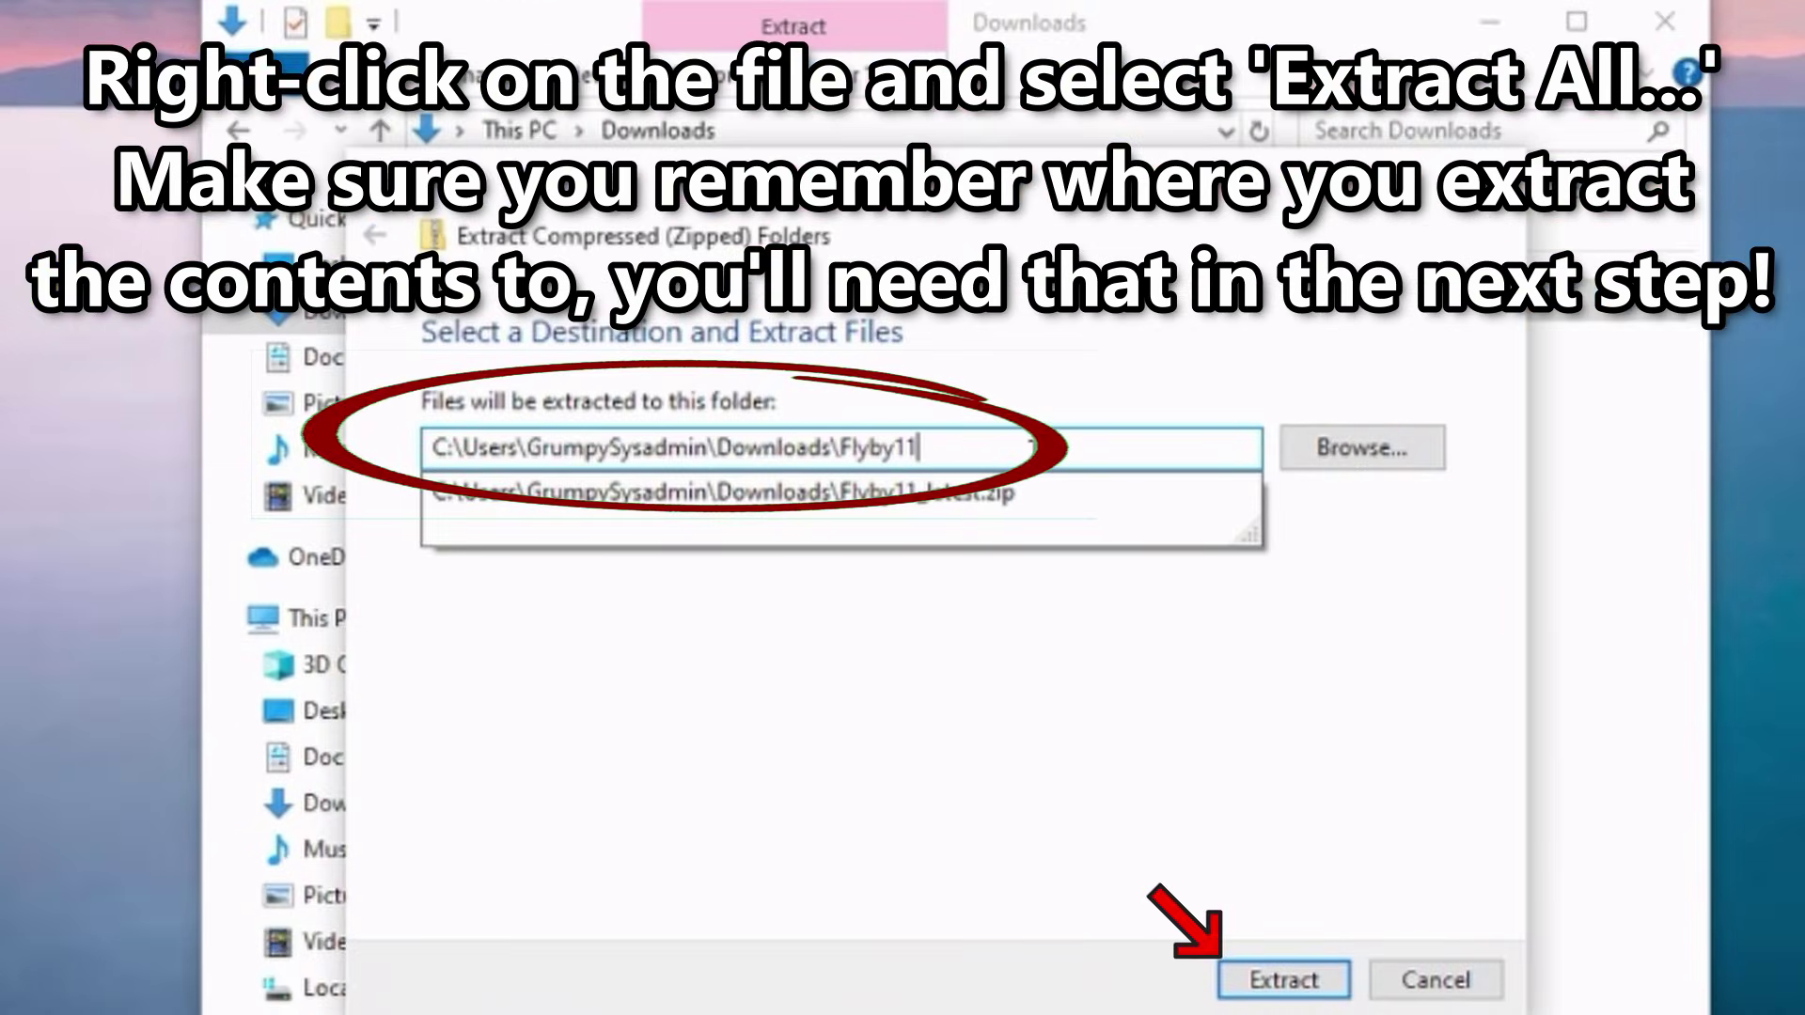
key("Return")
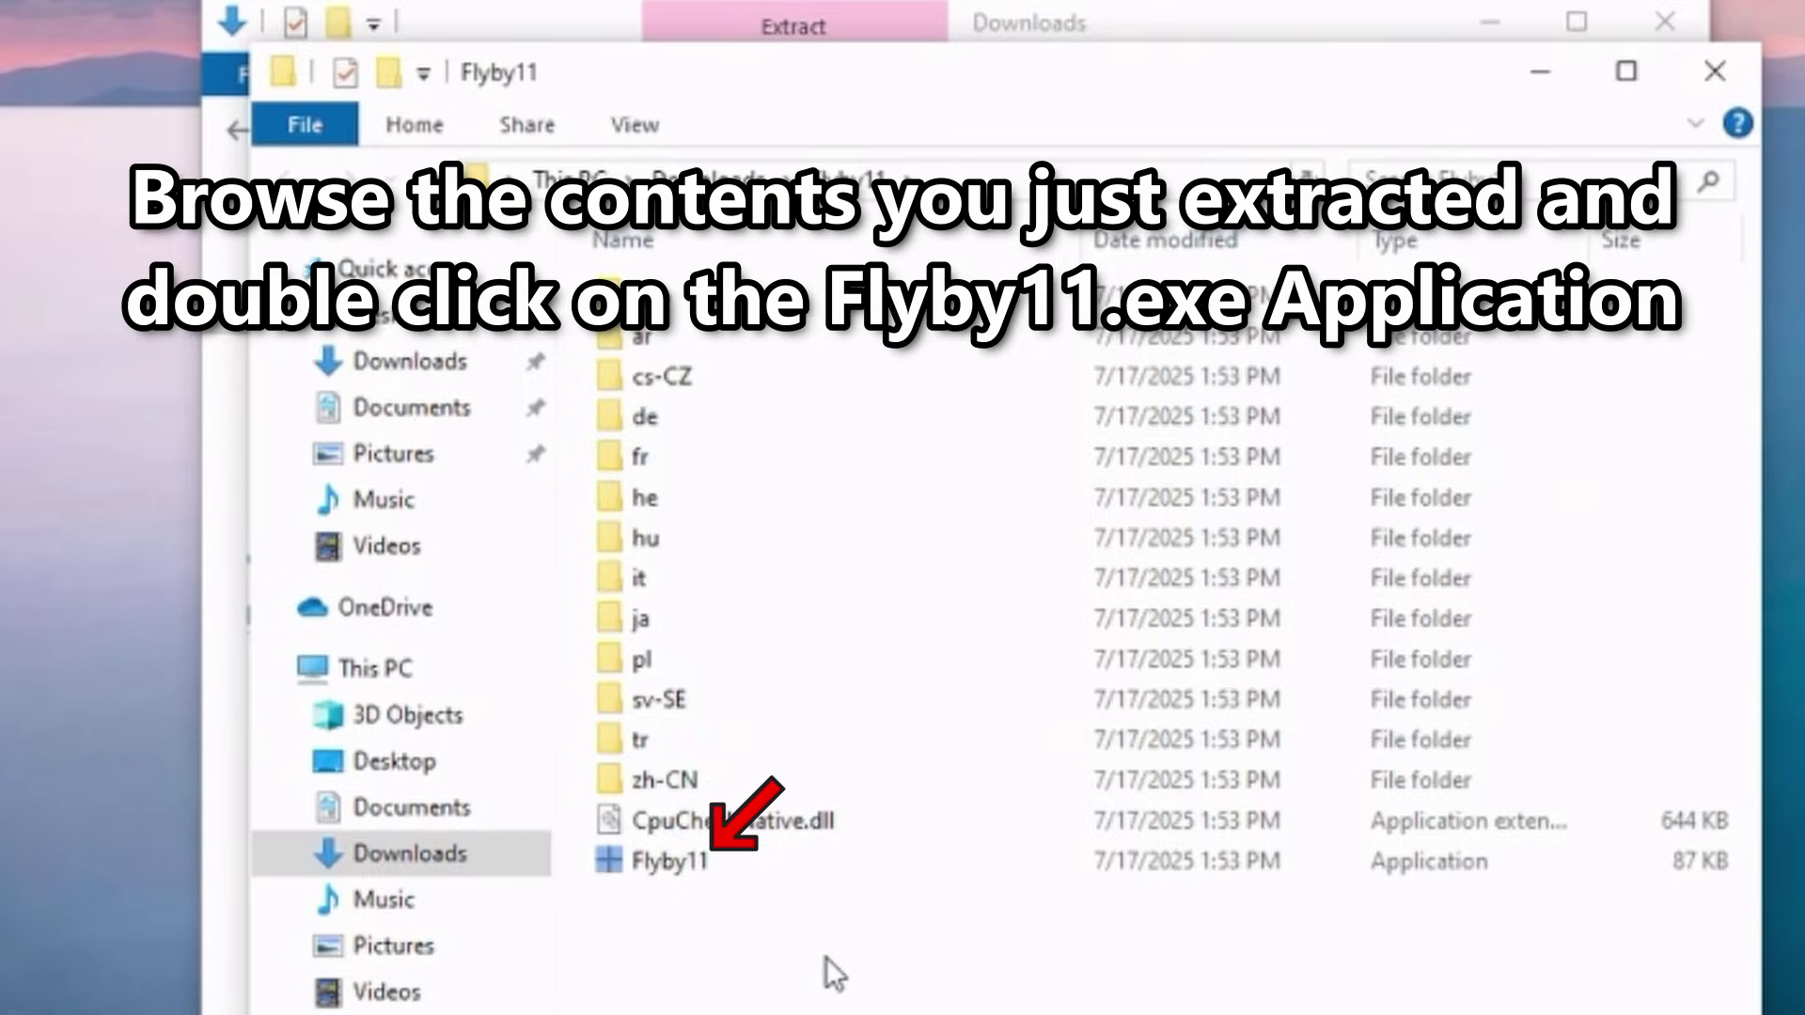
Launch the extracted Flyby11 application and allow it to run despite the SmartScreen block
double_click(679, 869)
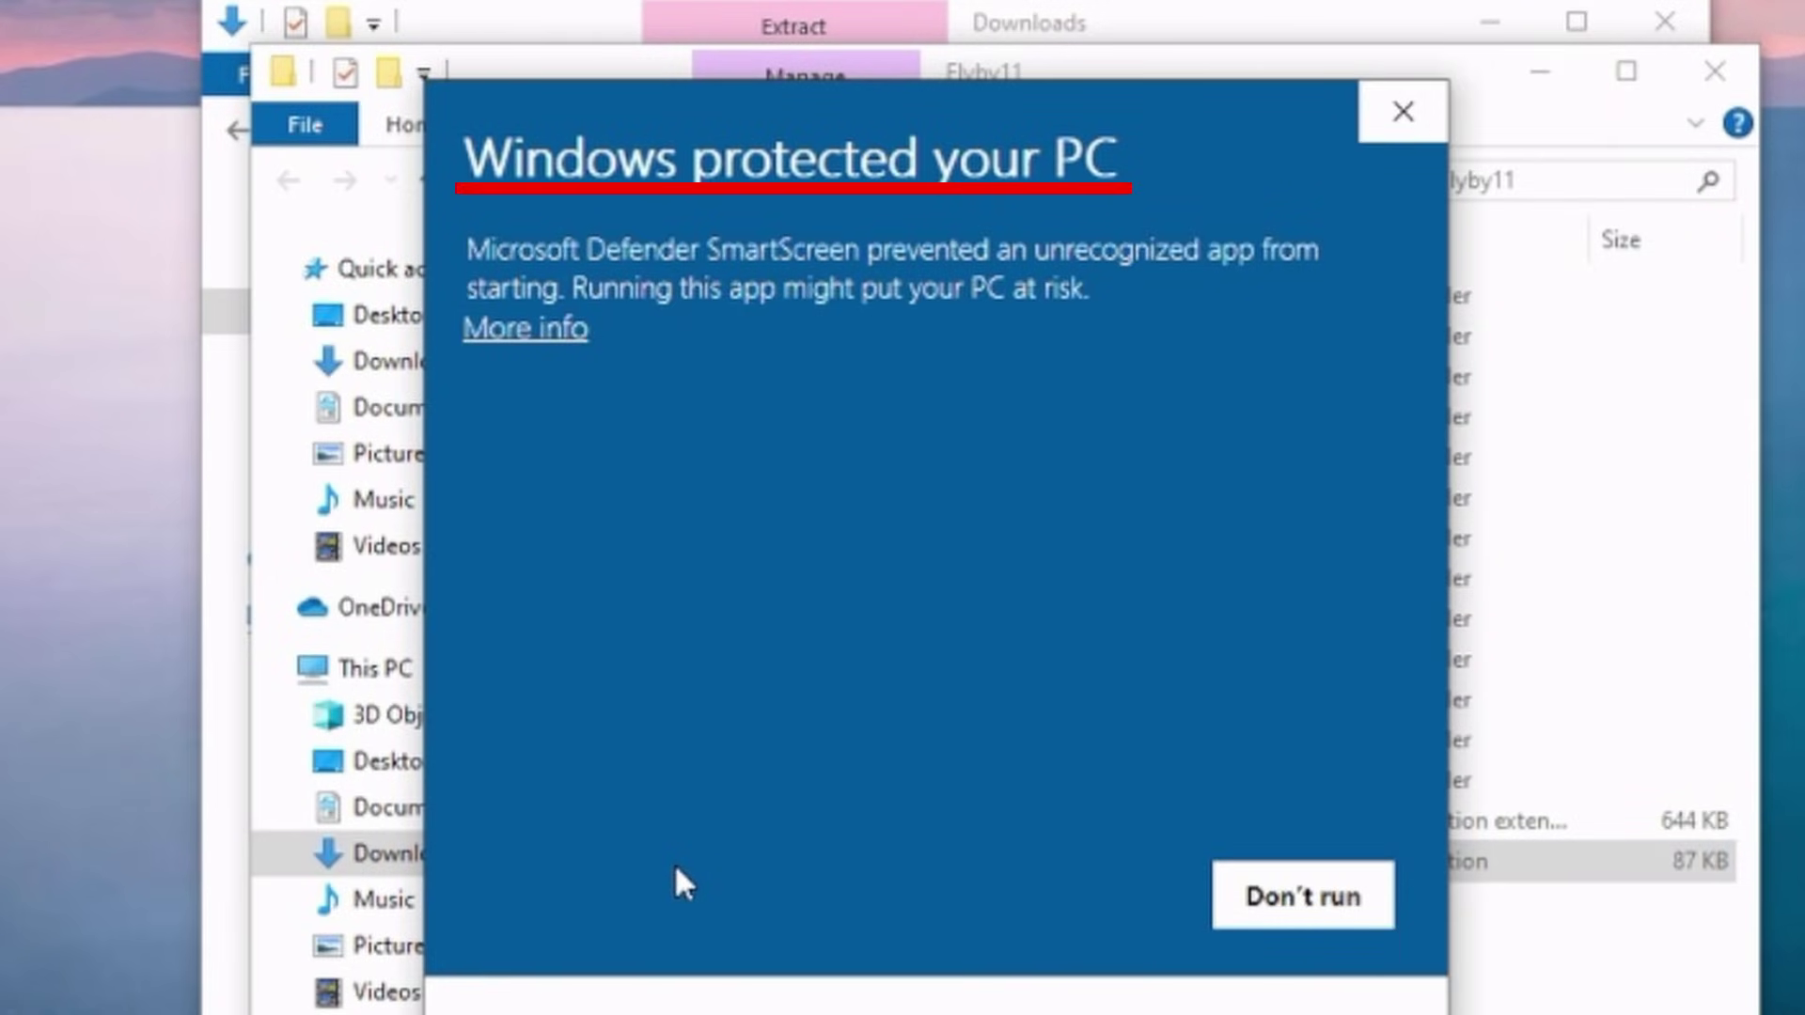
left_click(577, 340)
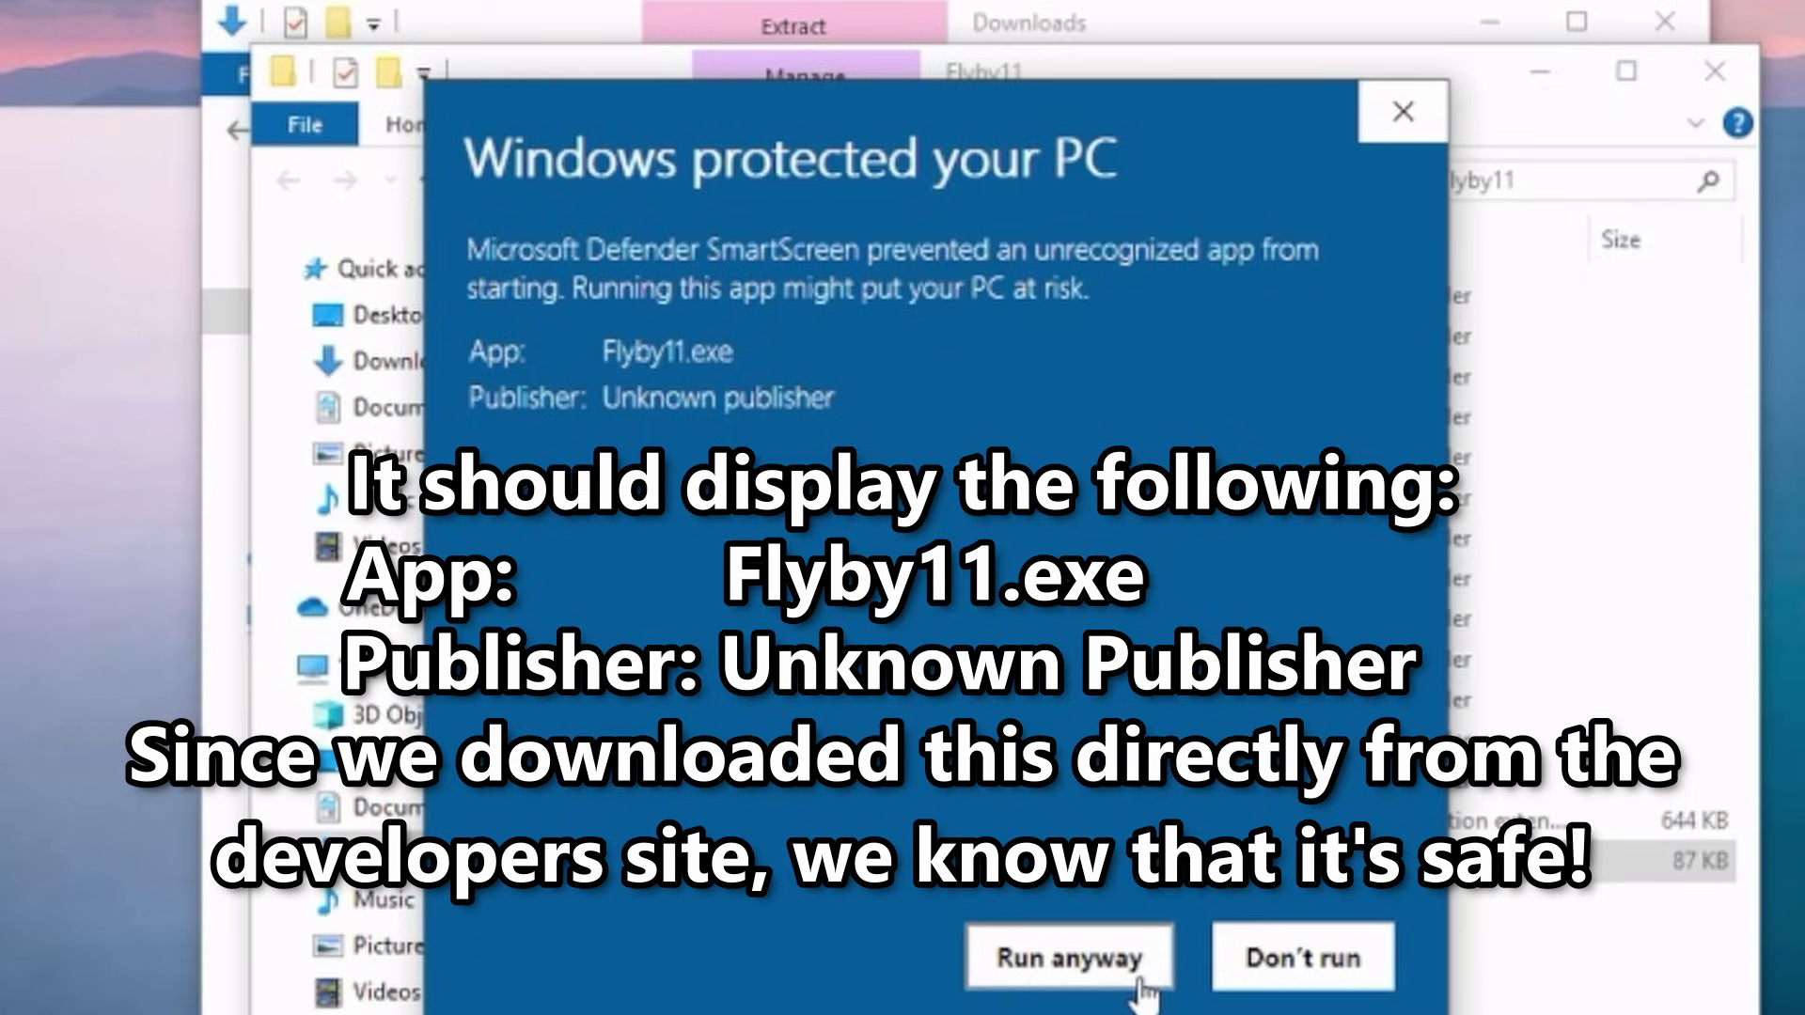
left_click(1159, 984)
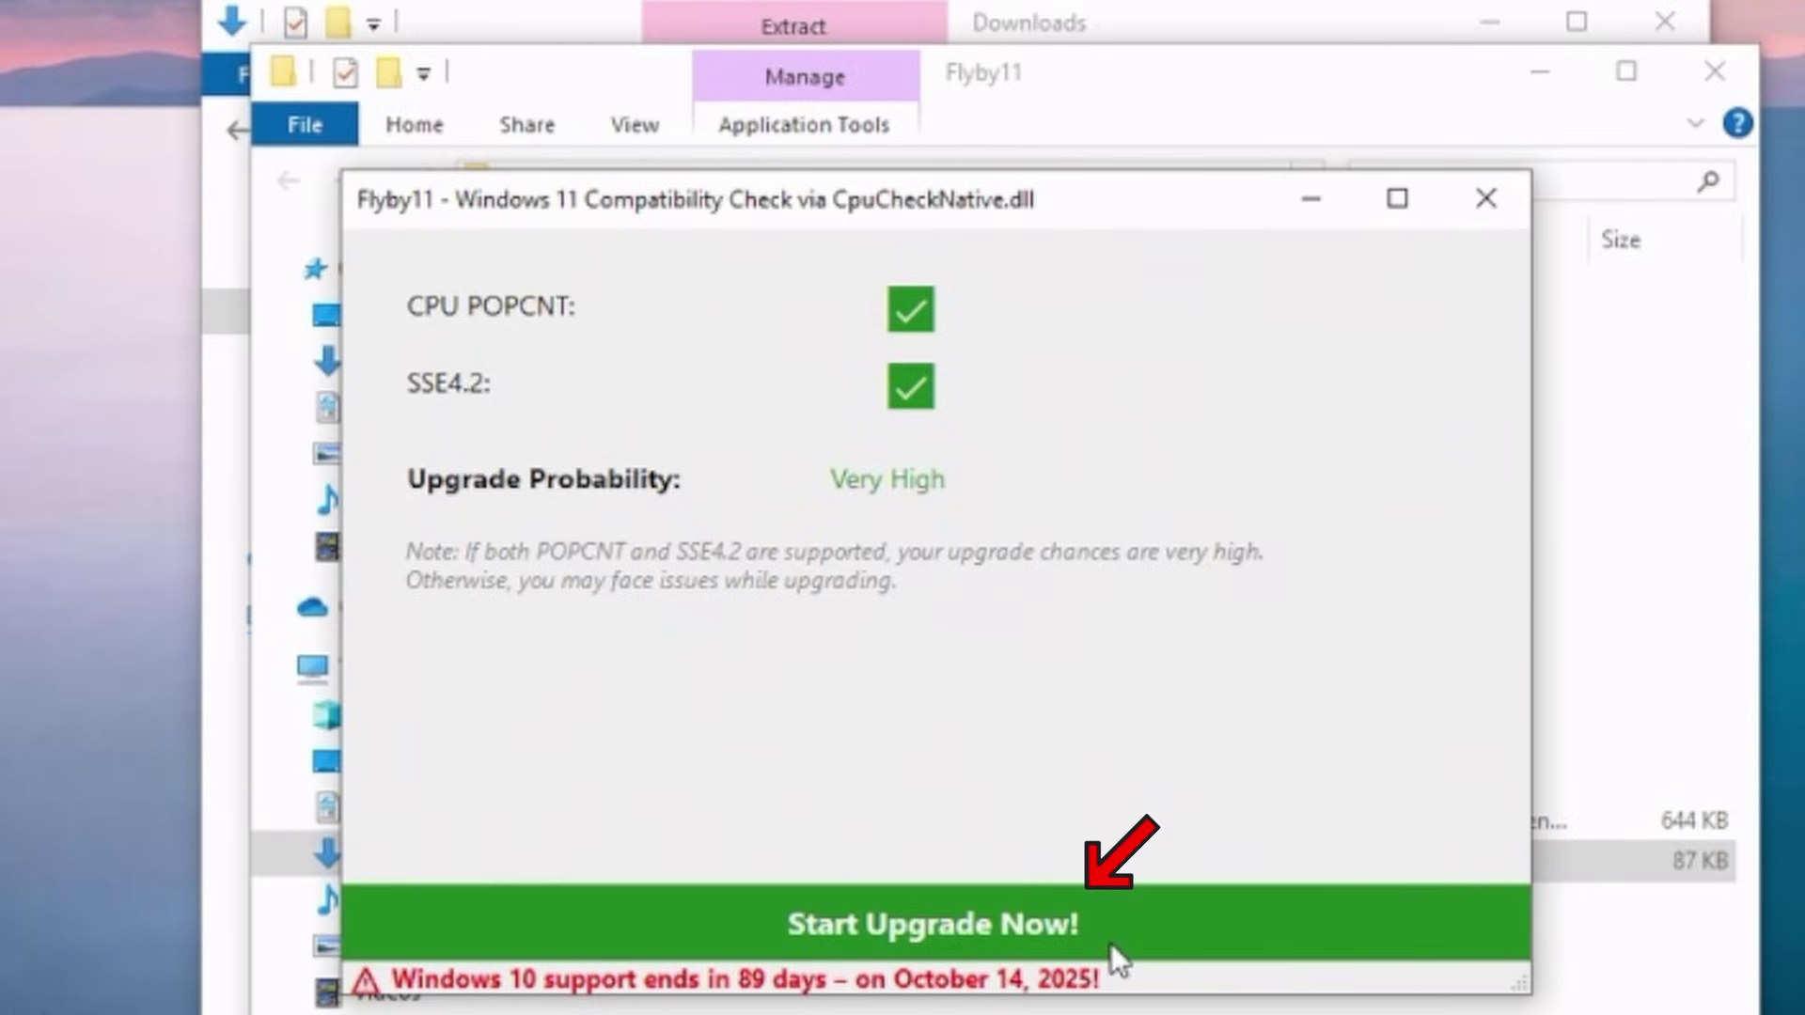
Start the upgrade from the compatibility check and choose Download via Fido (Recommended) as the Windows 11 ISO source
left_click(1110, 940)
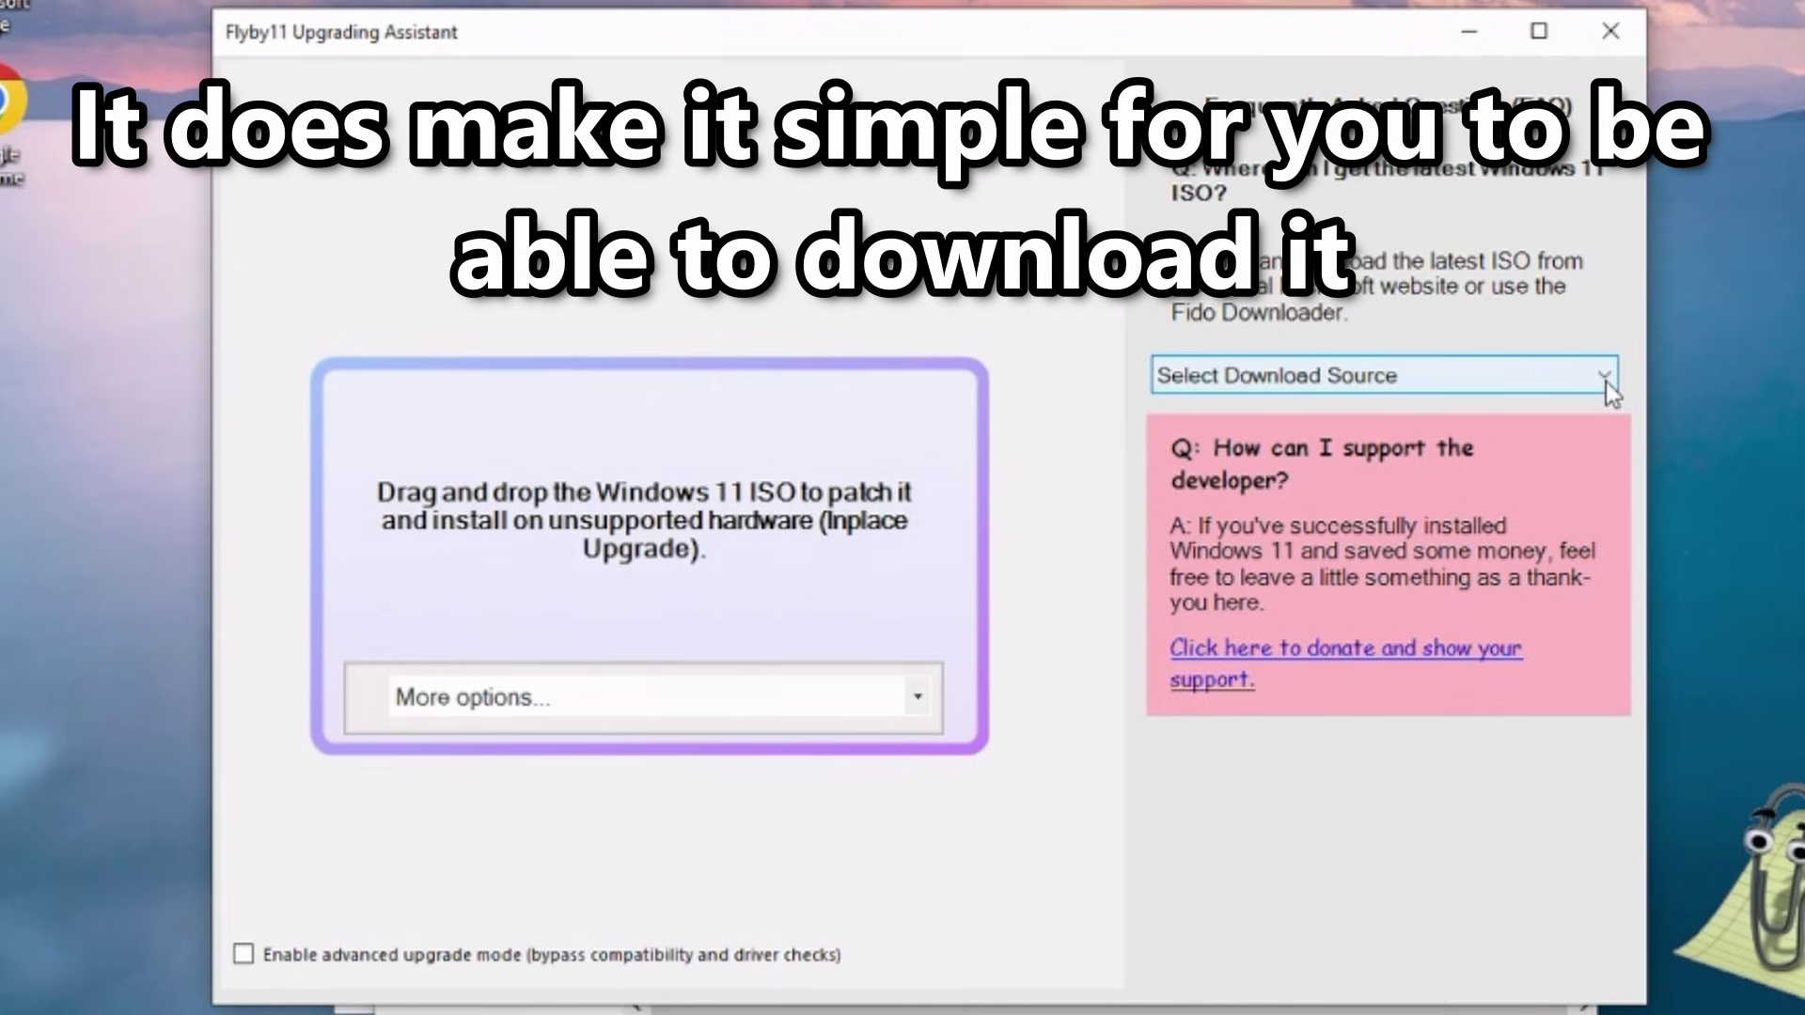
left_click(1606, 381)
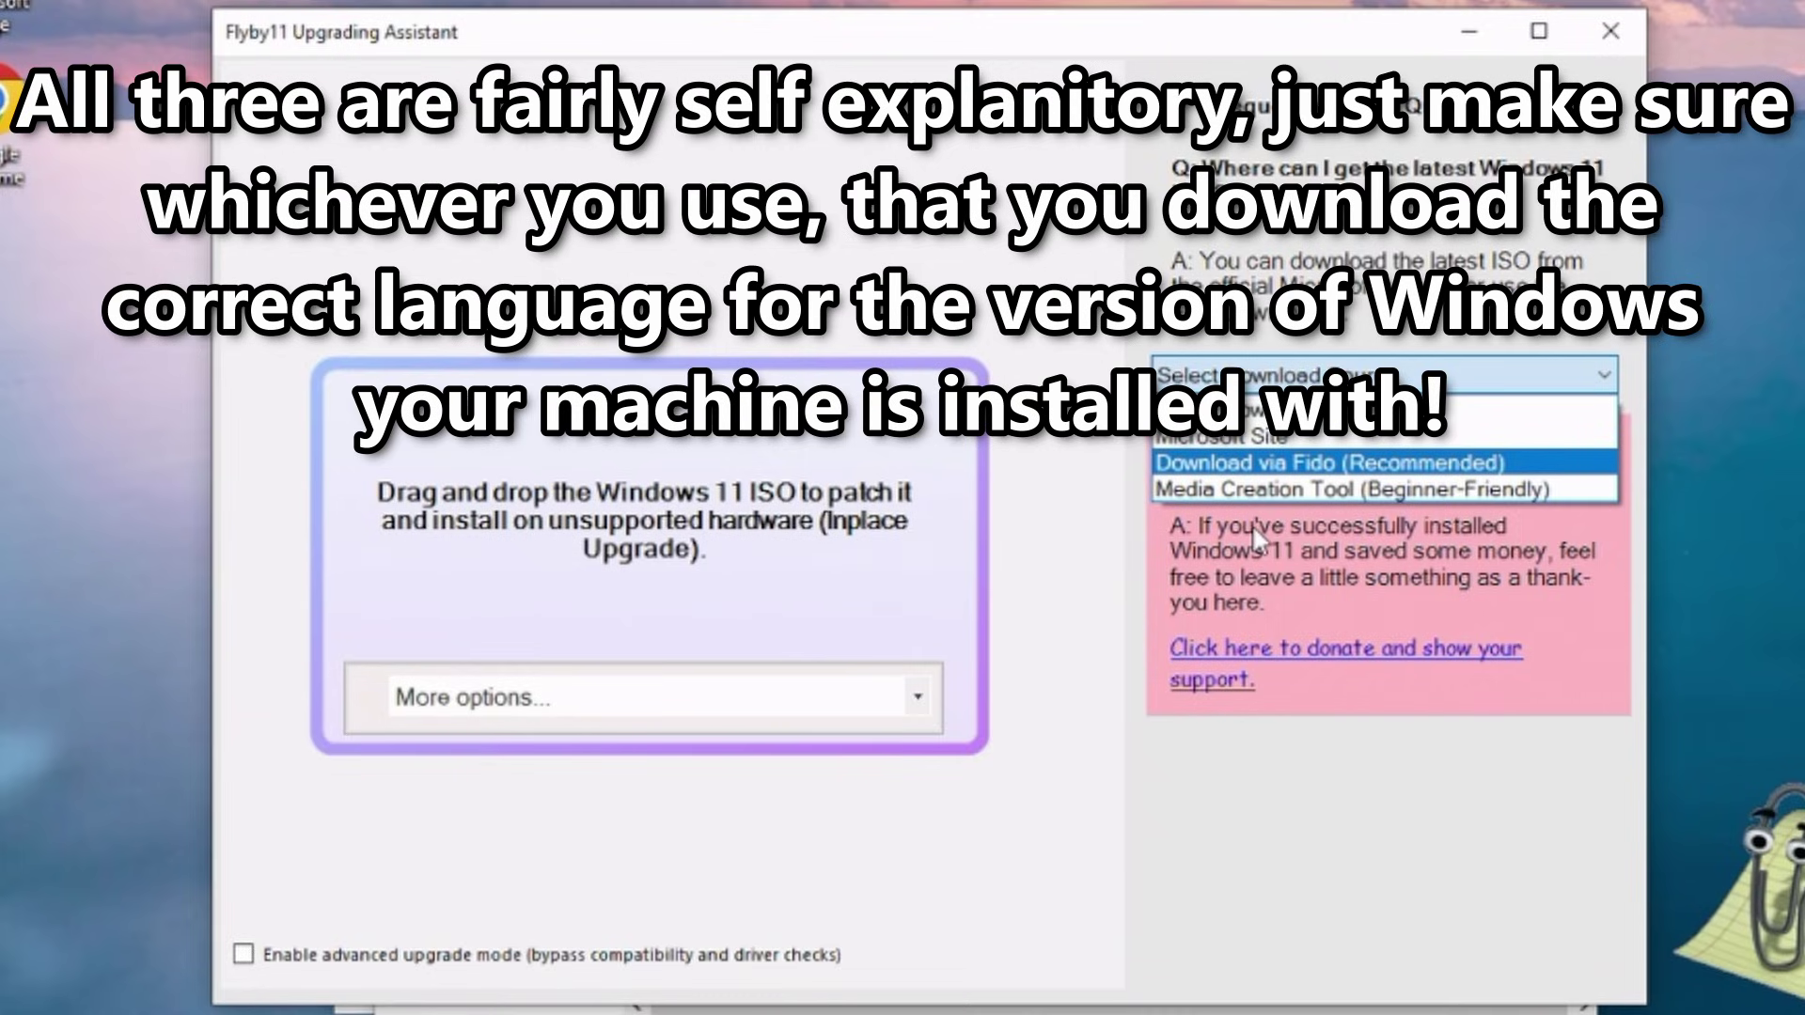
left_click(1371, 464)
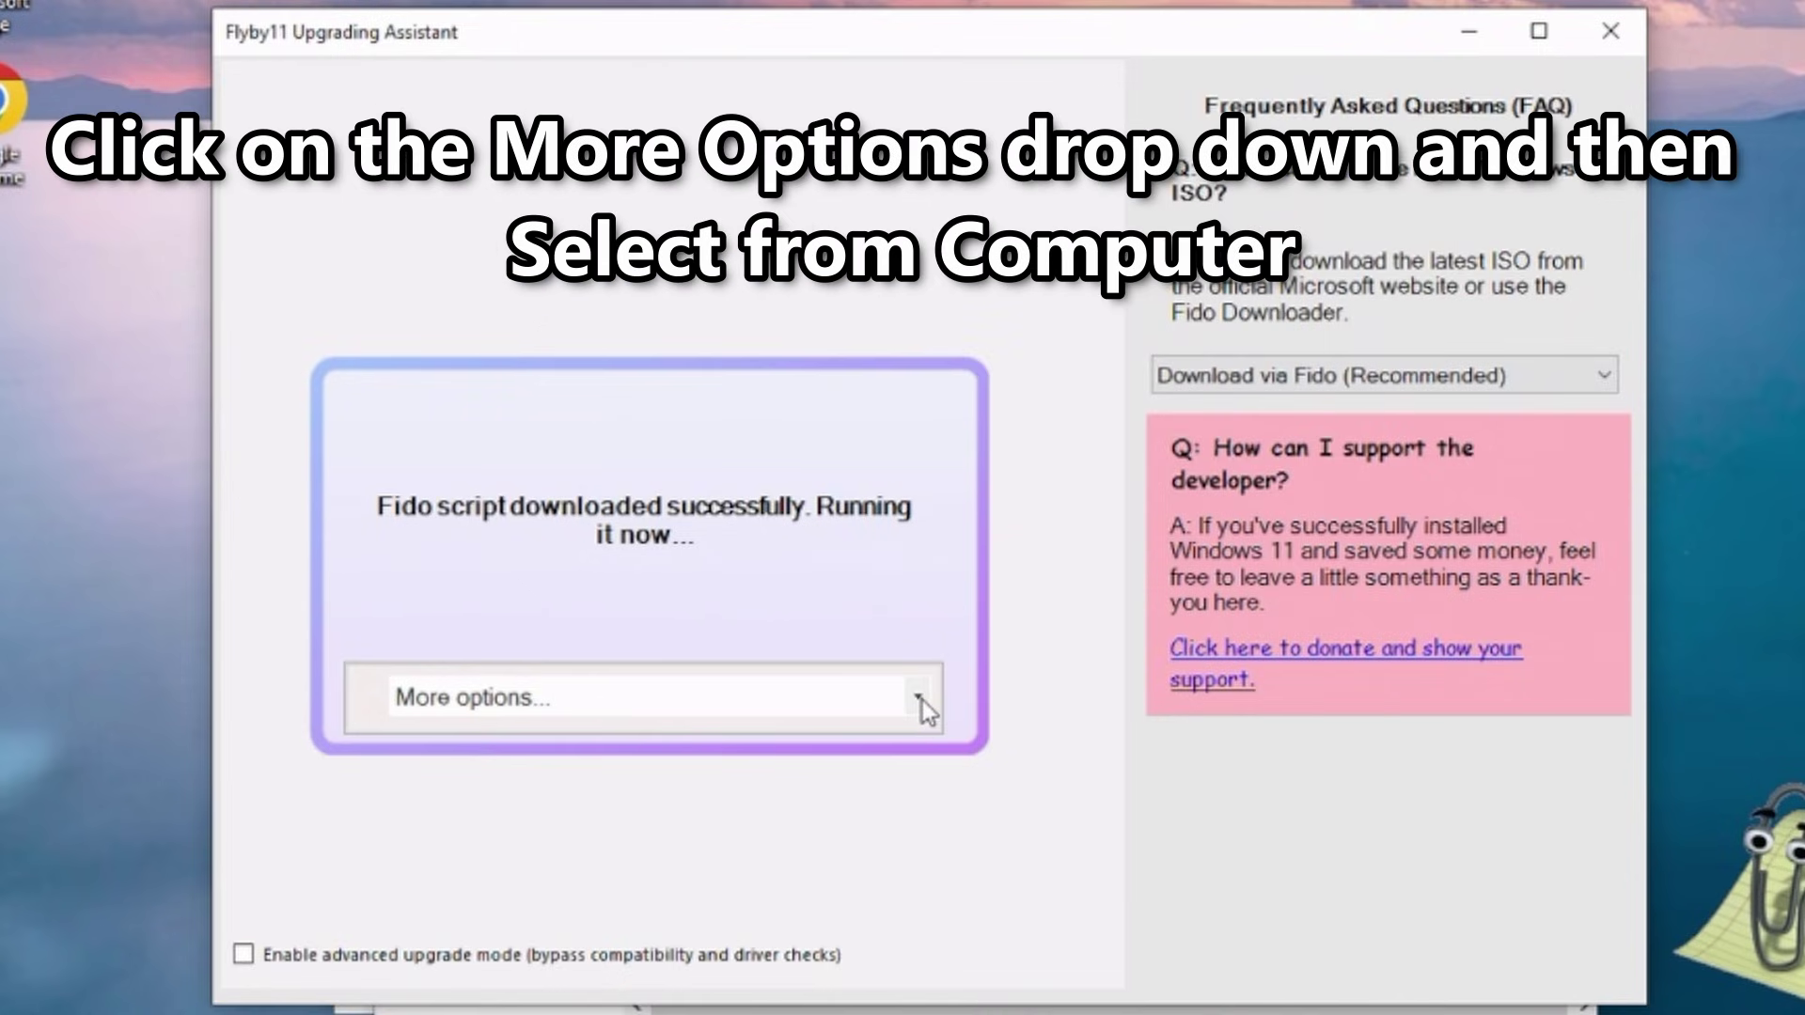
Load the Win11_24H2_English_x64 ISO from the computer's Downloads folder and allow Windows PowerShell to make changes
left_click(919, 701)
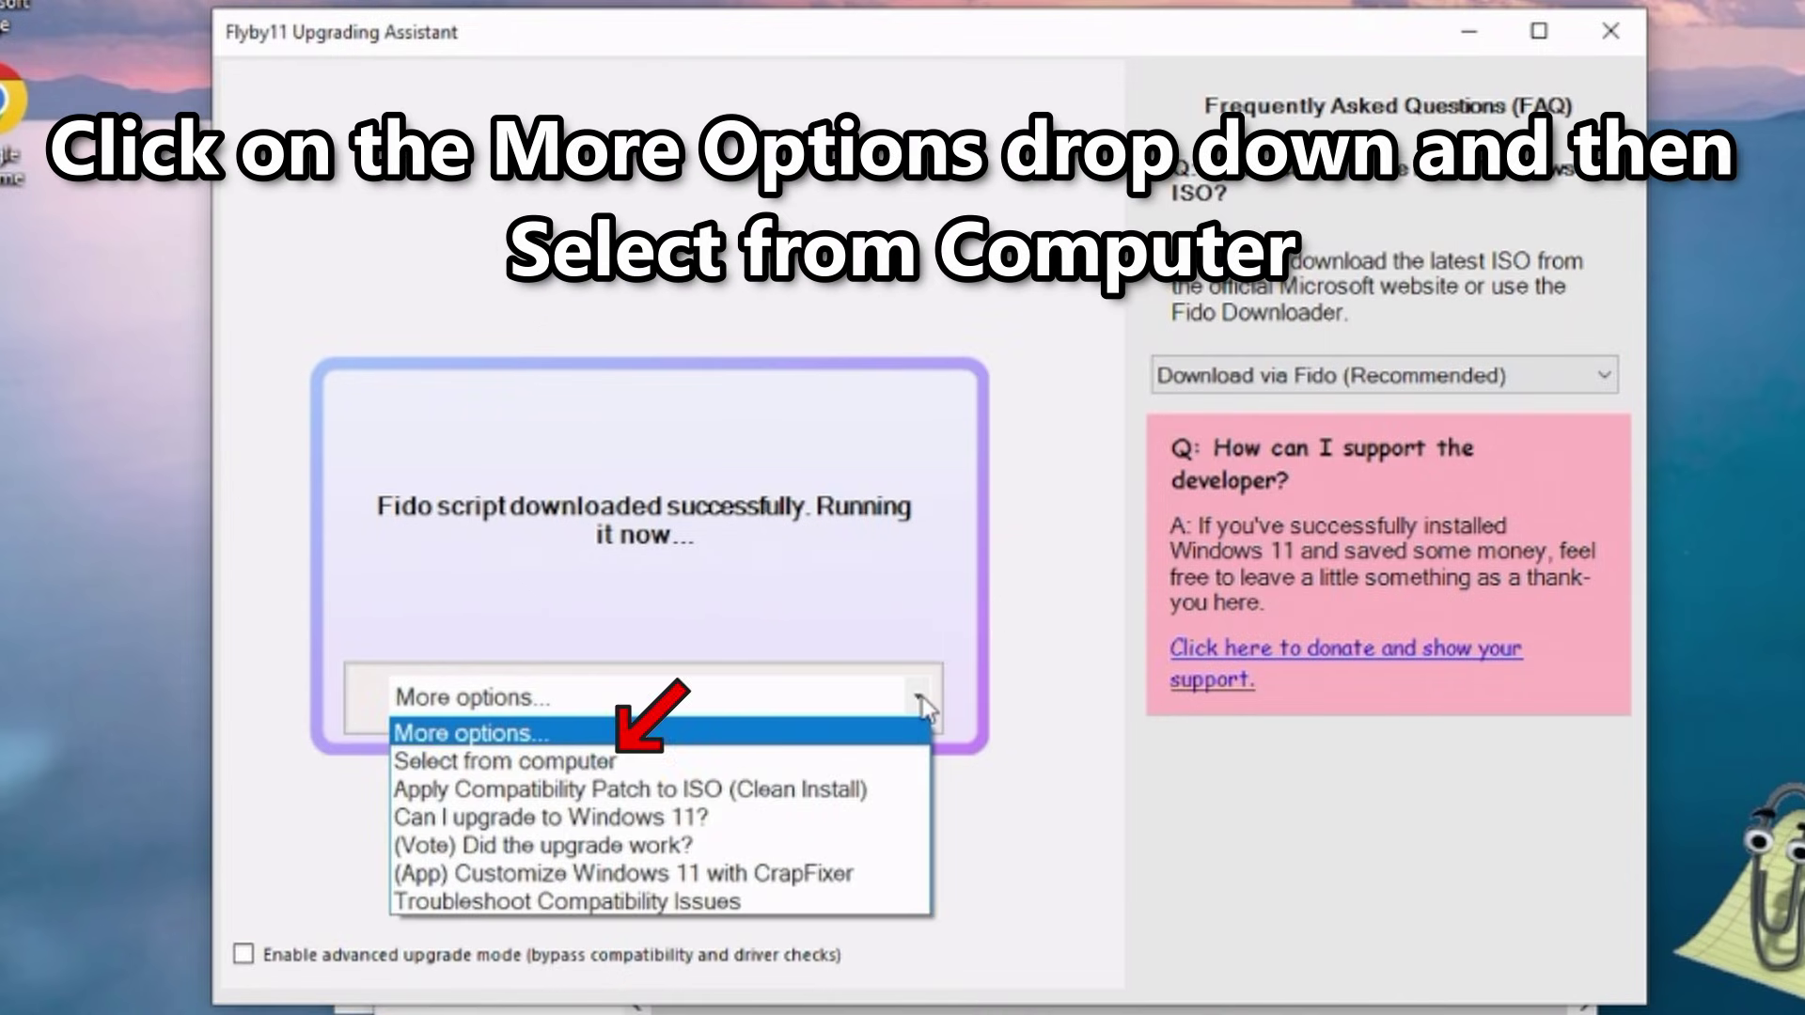
left_click(543, 758)
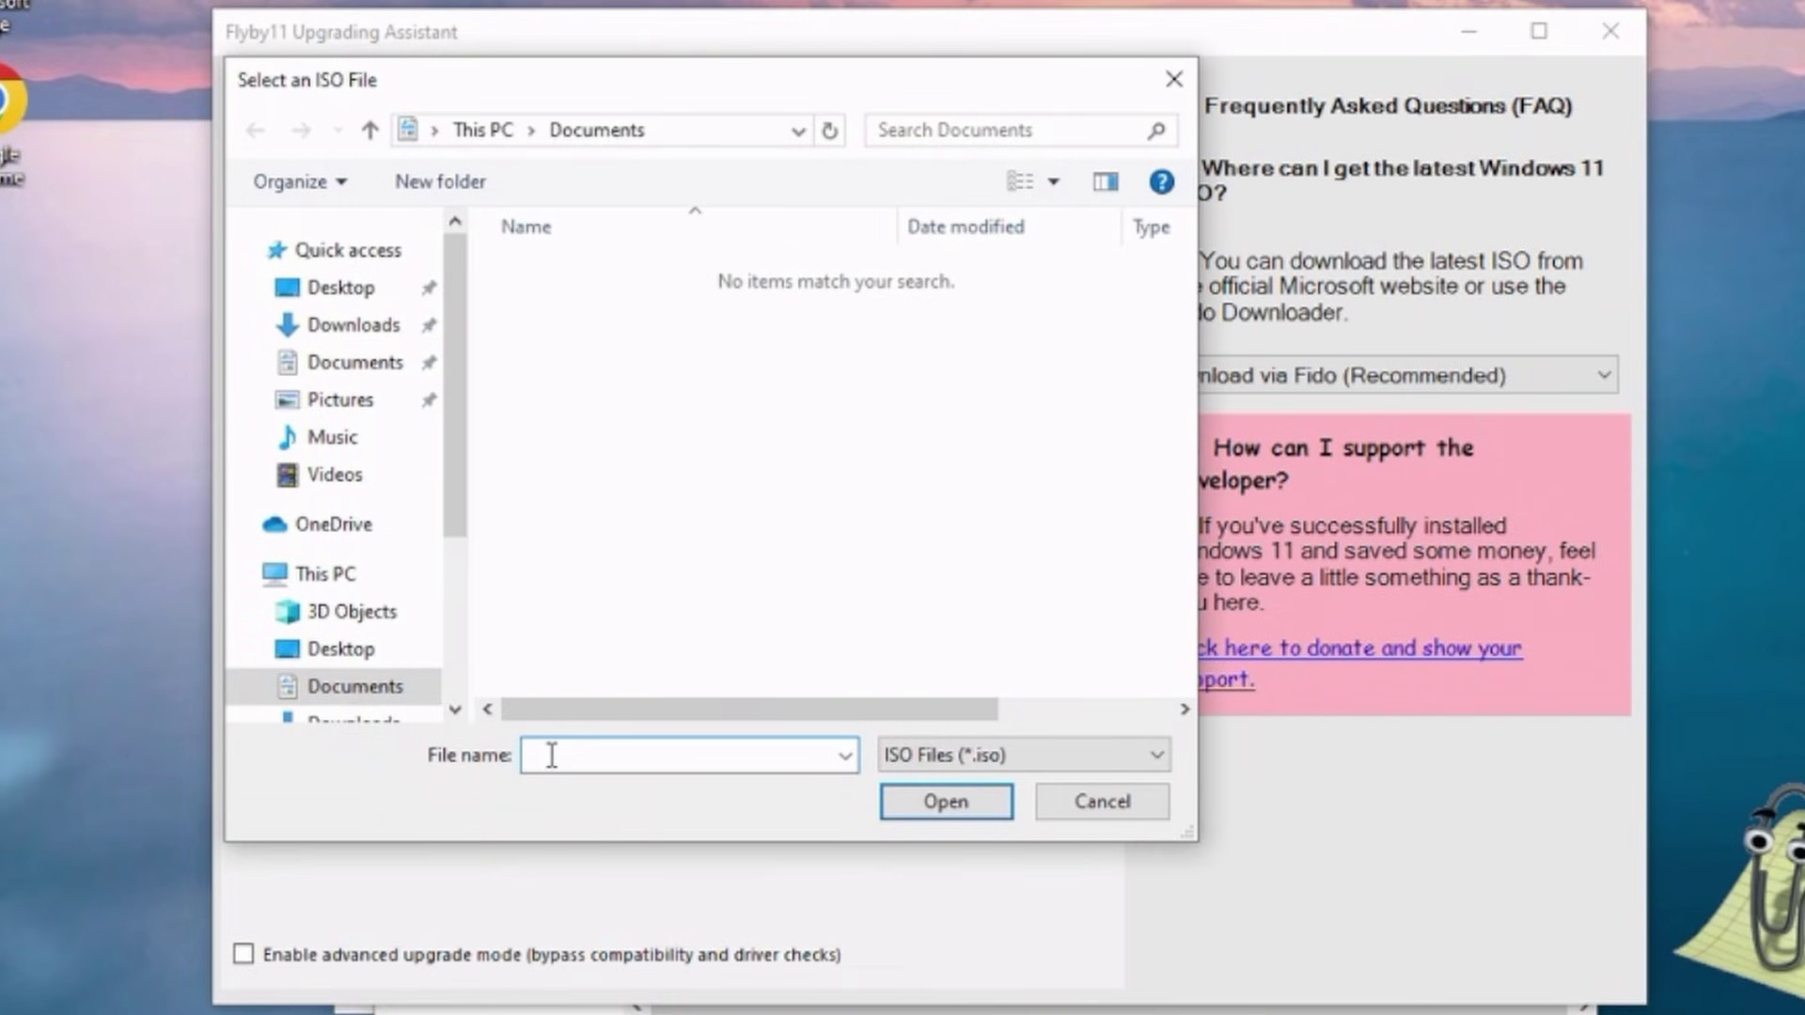
left_click(356, 331)
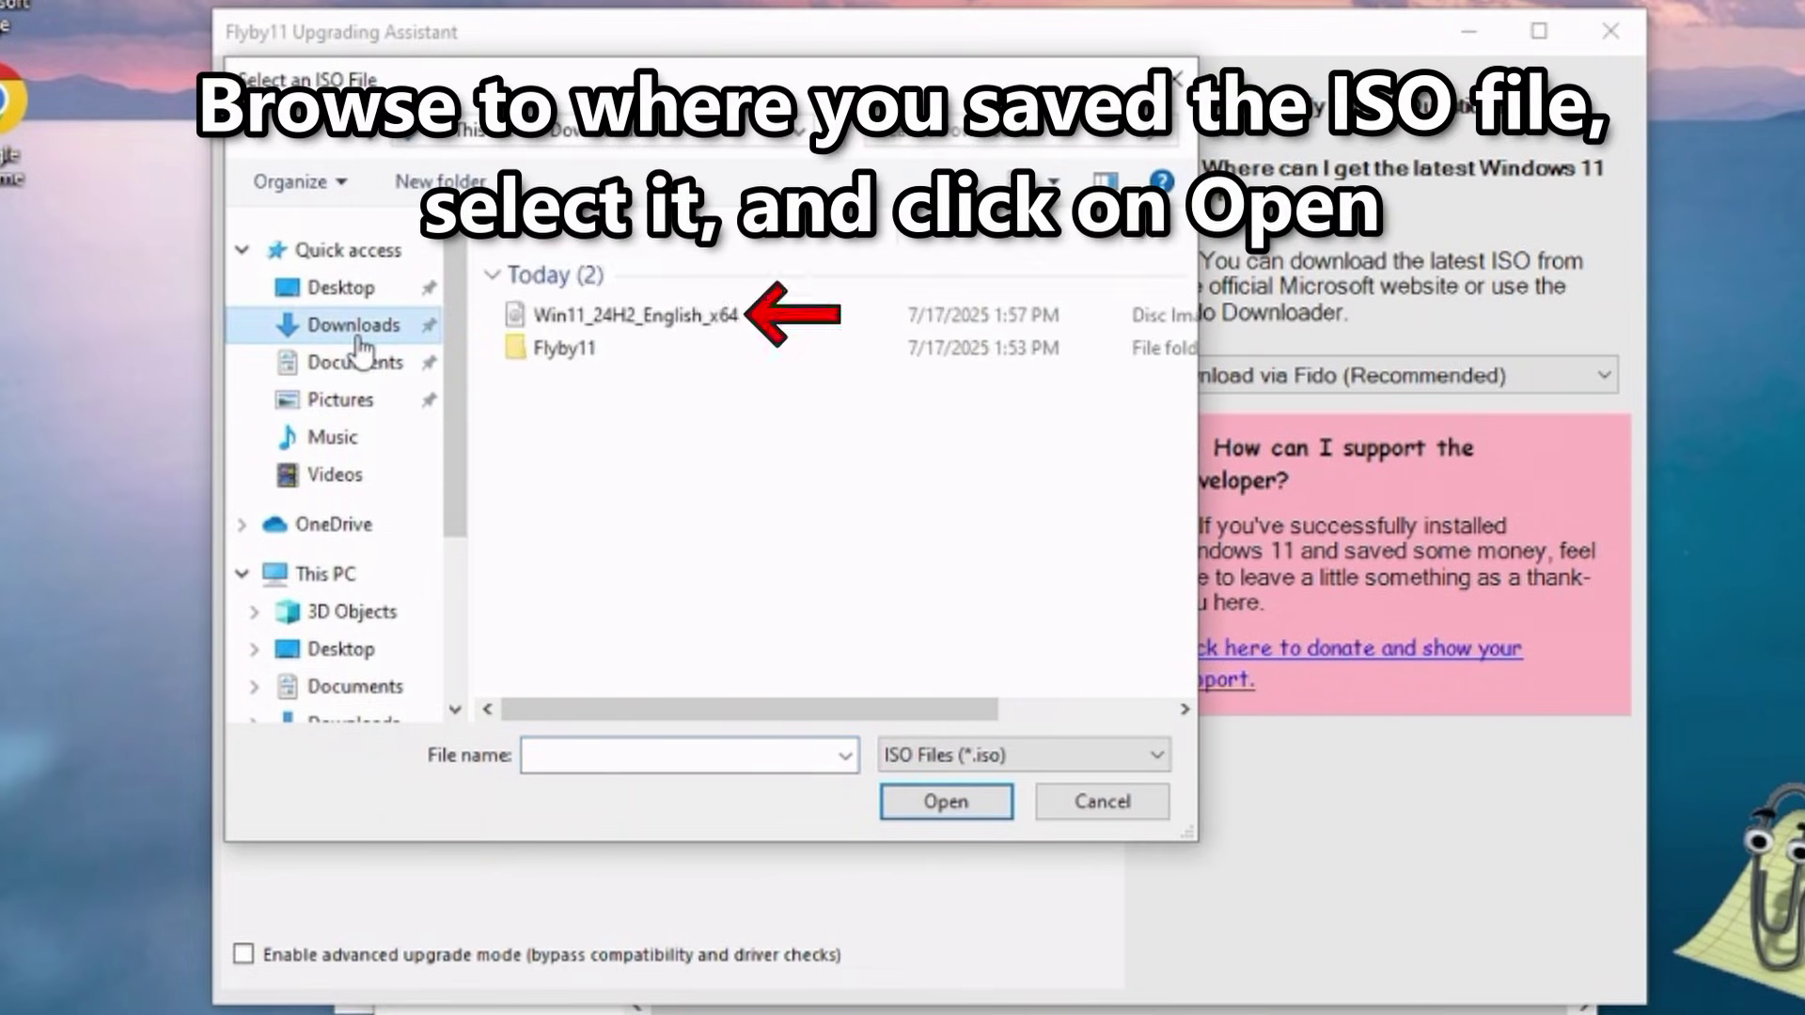
left_click(691, 329)
left_click(1000, 811)
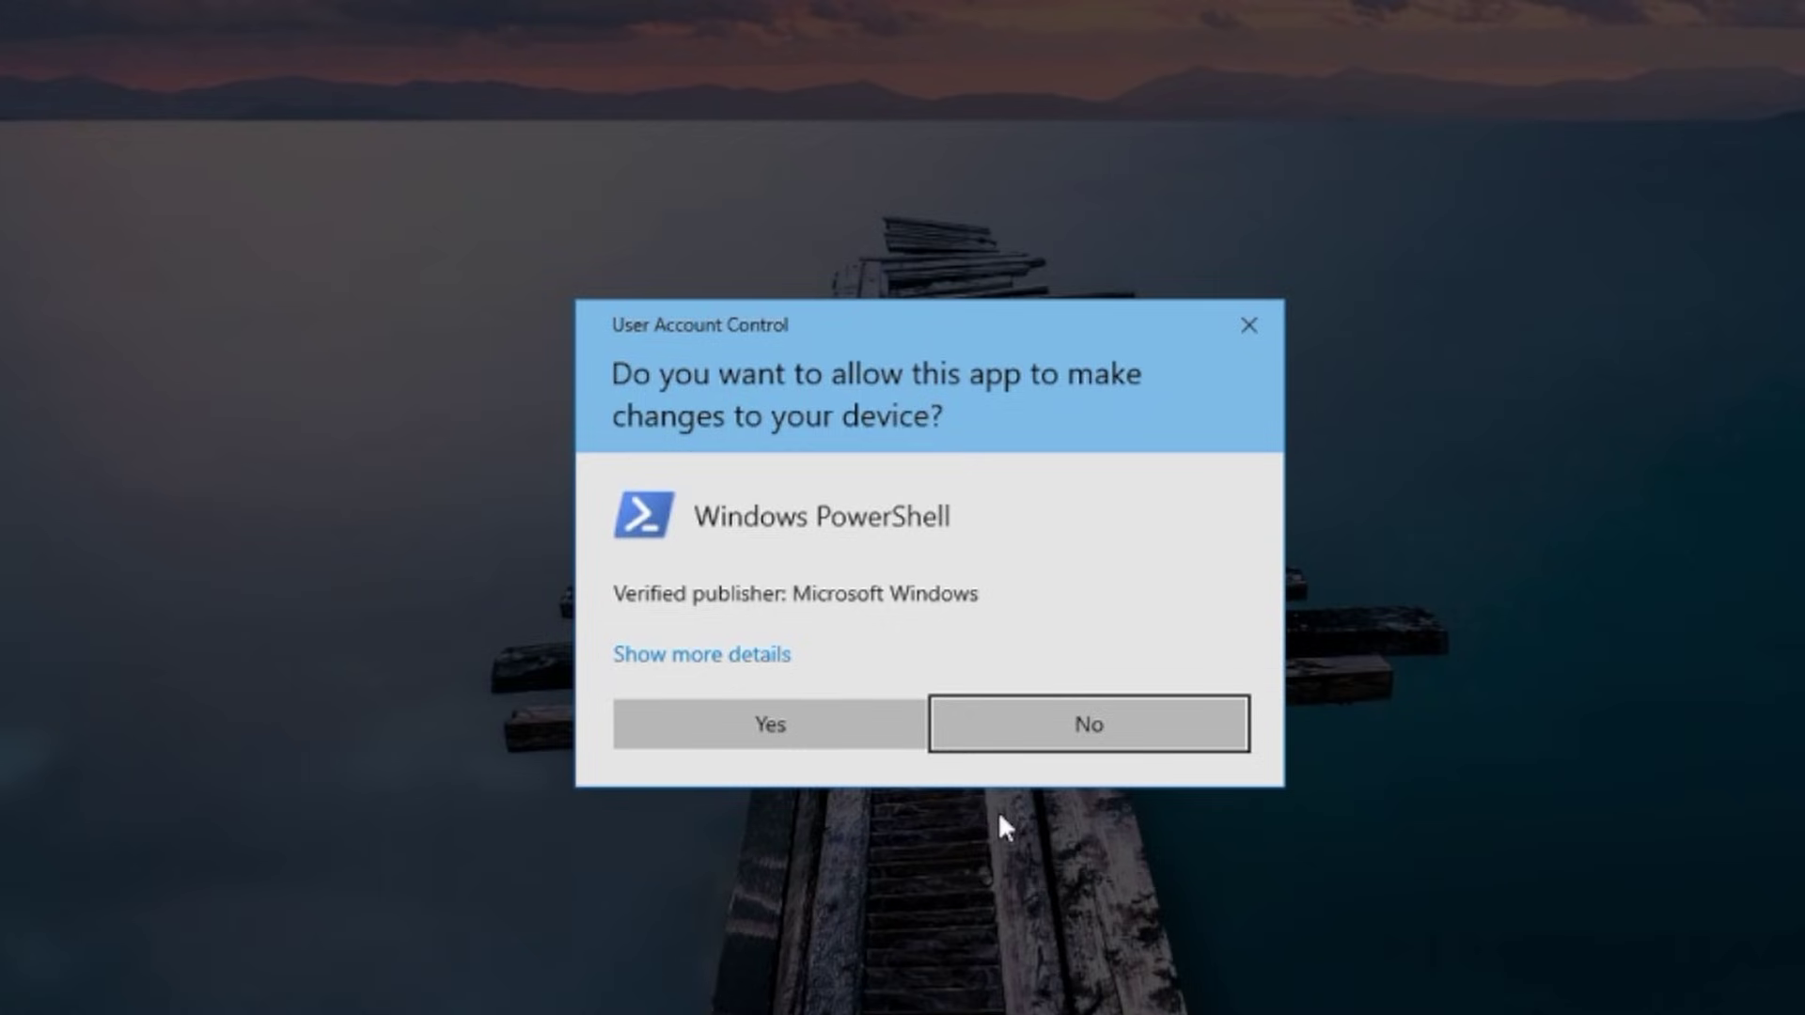
left_click(886, 740)
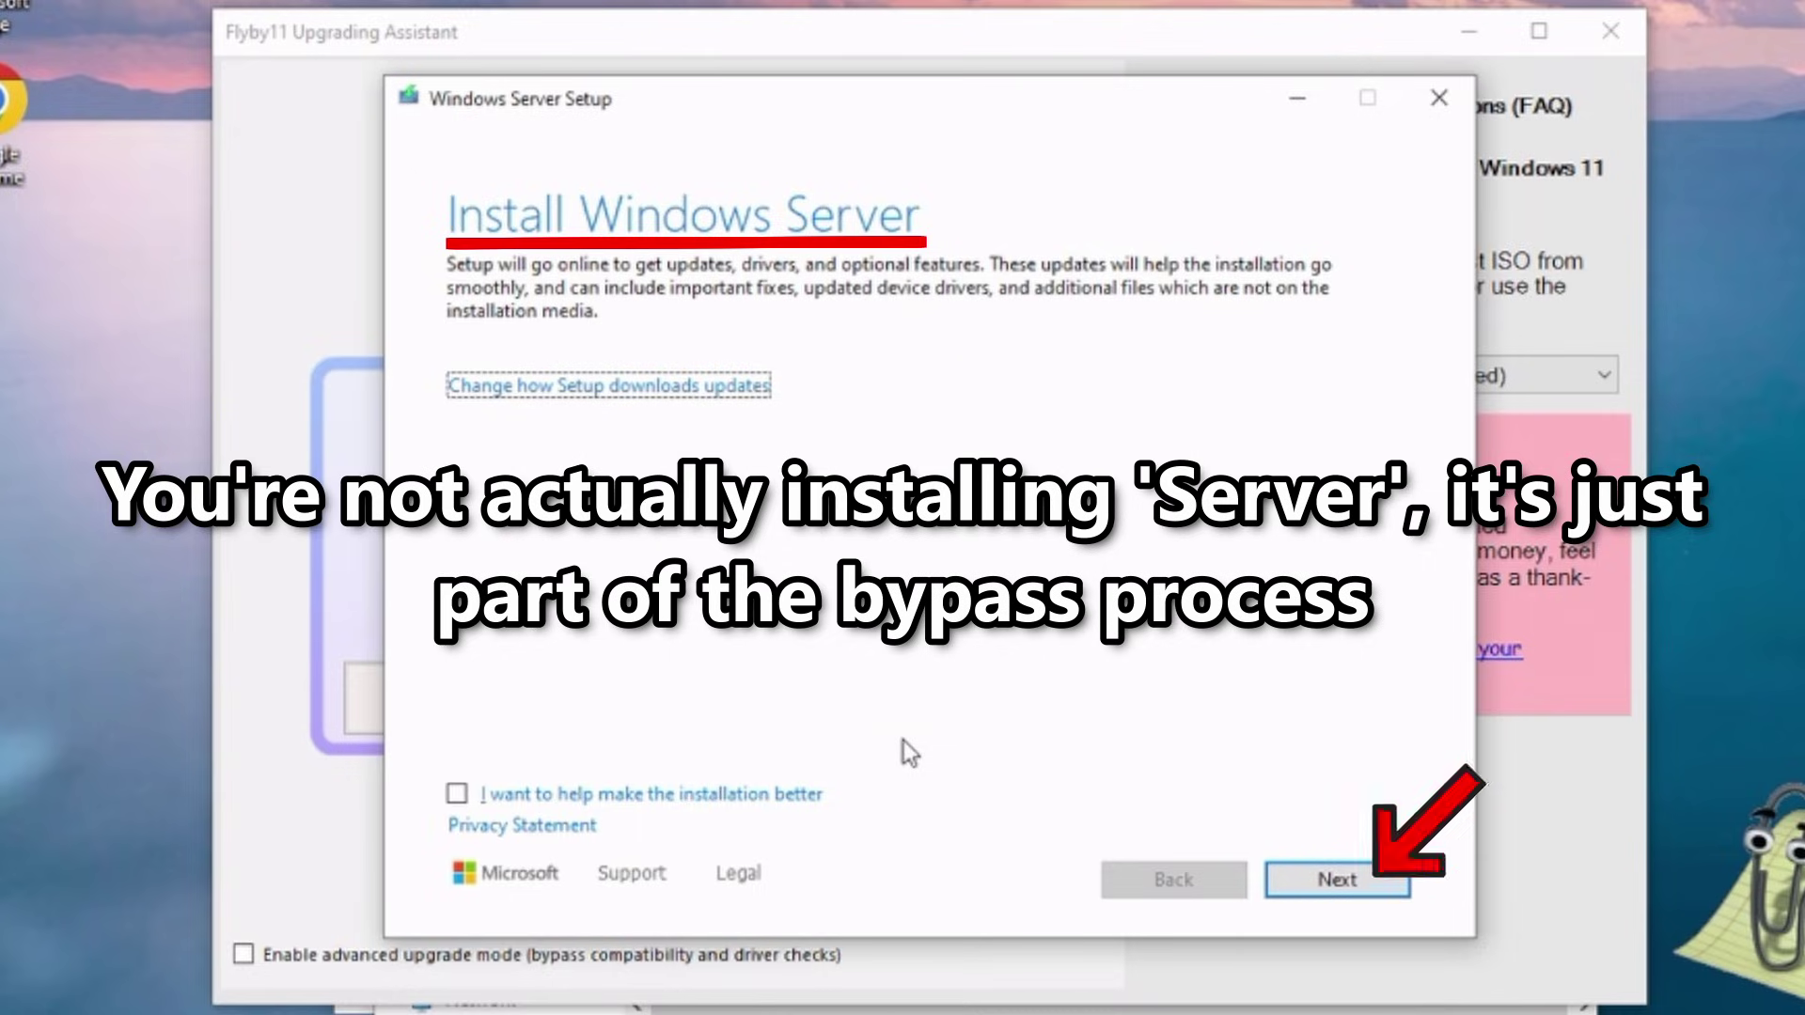
Accept the setup license terms, keep files, settings, and apps, and start the Windows 11 Home installation
left_click(1395, 890)
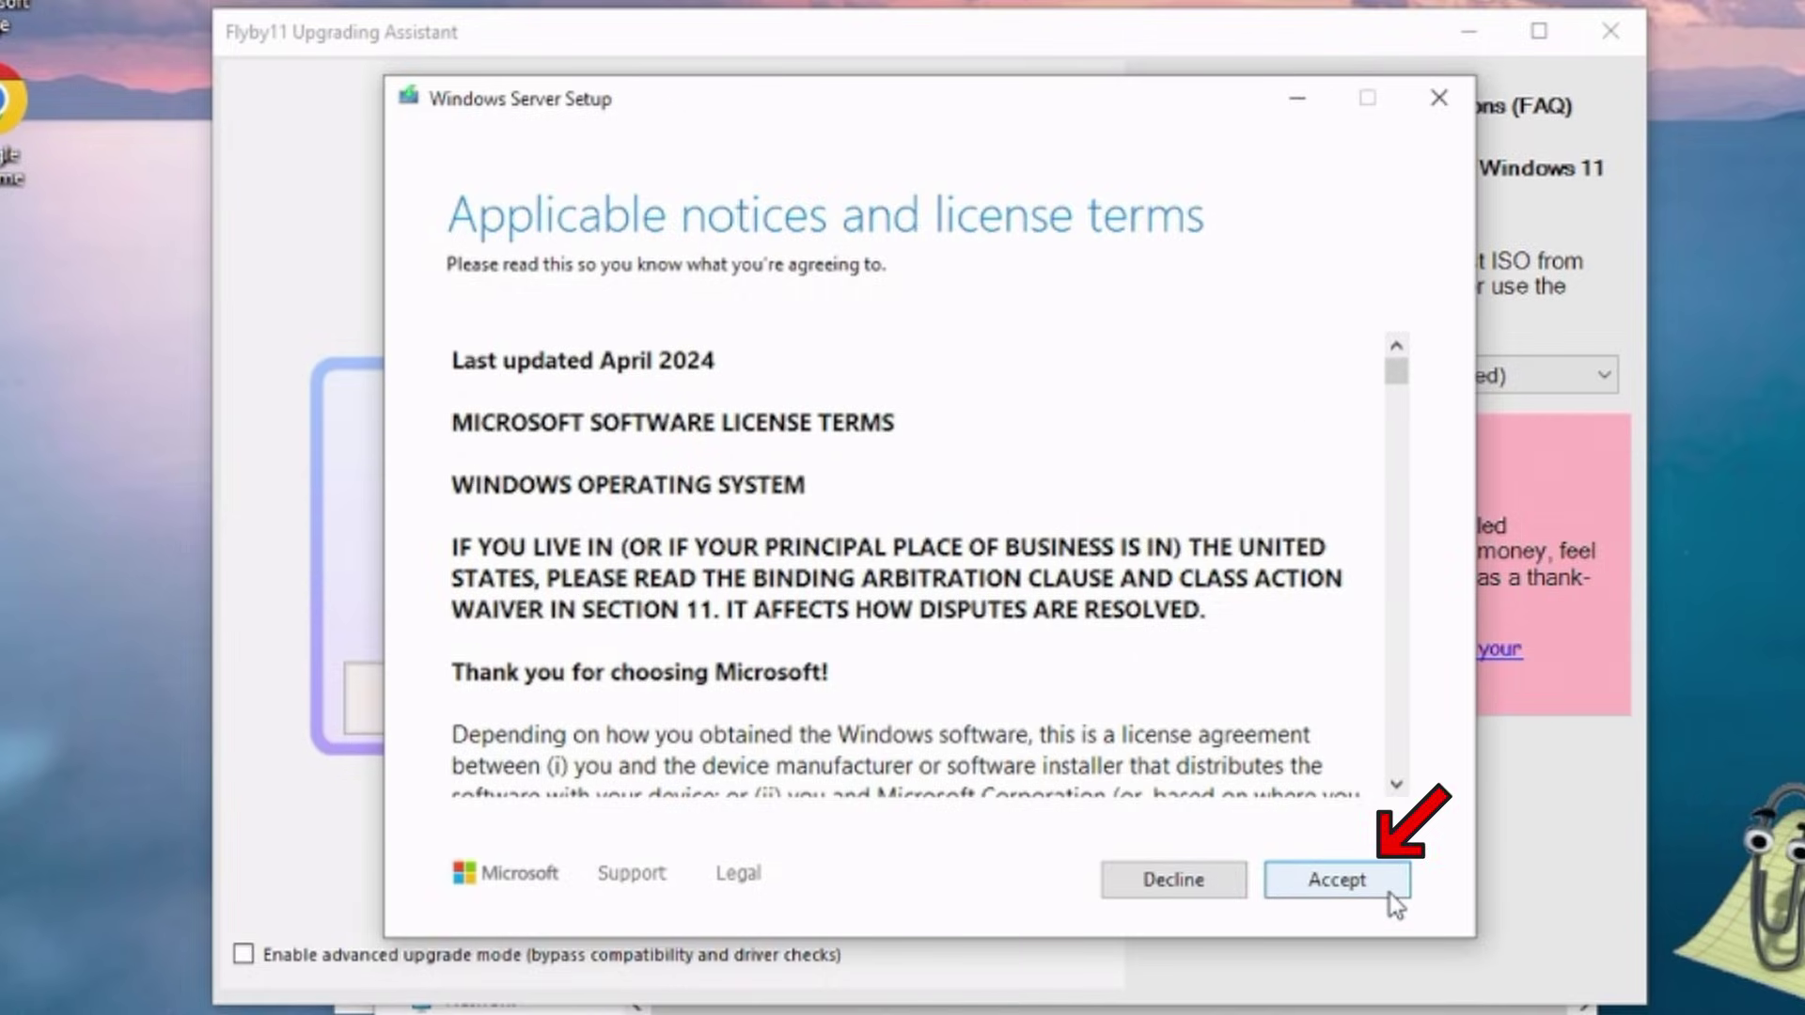
left_click(1390, 893)
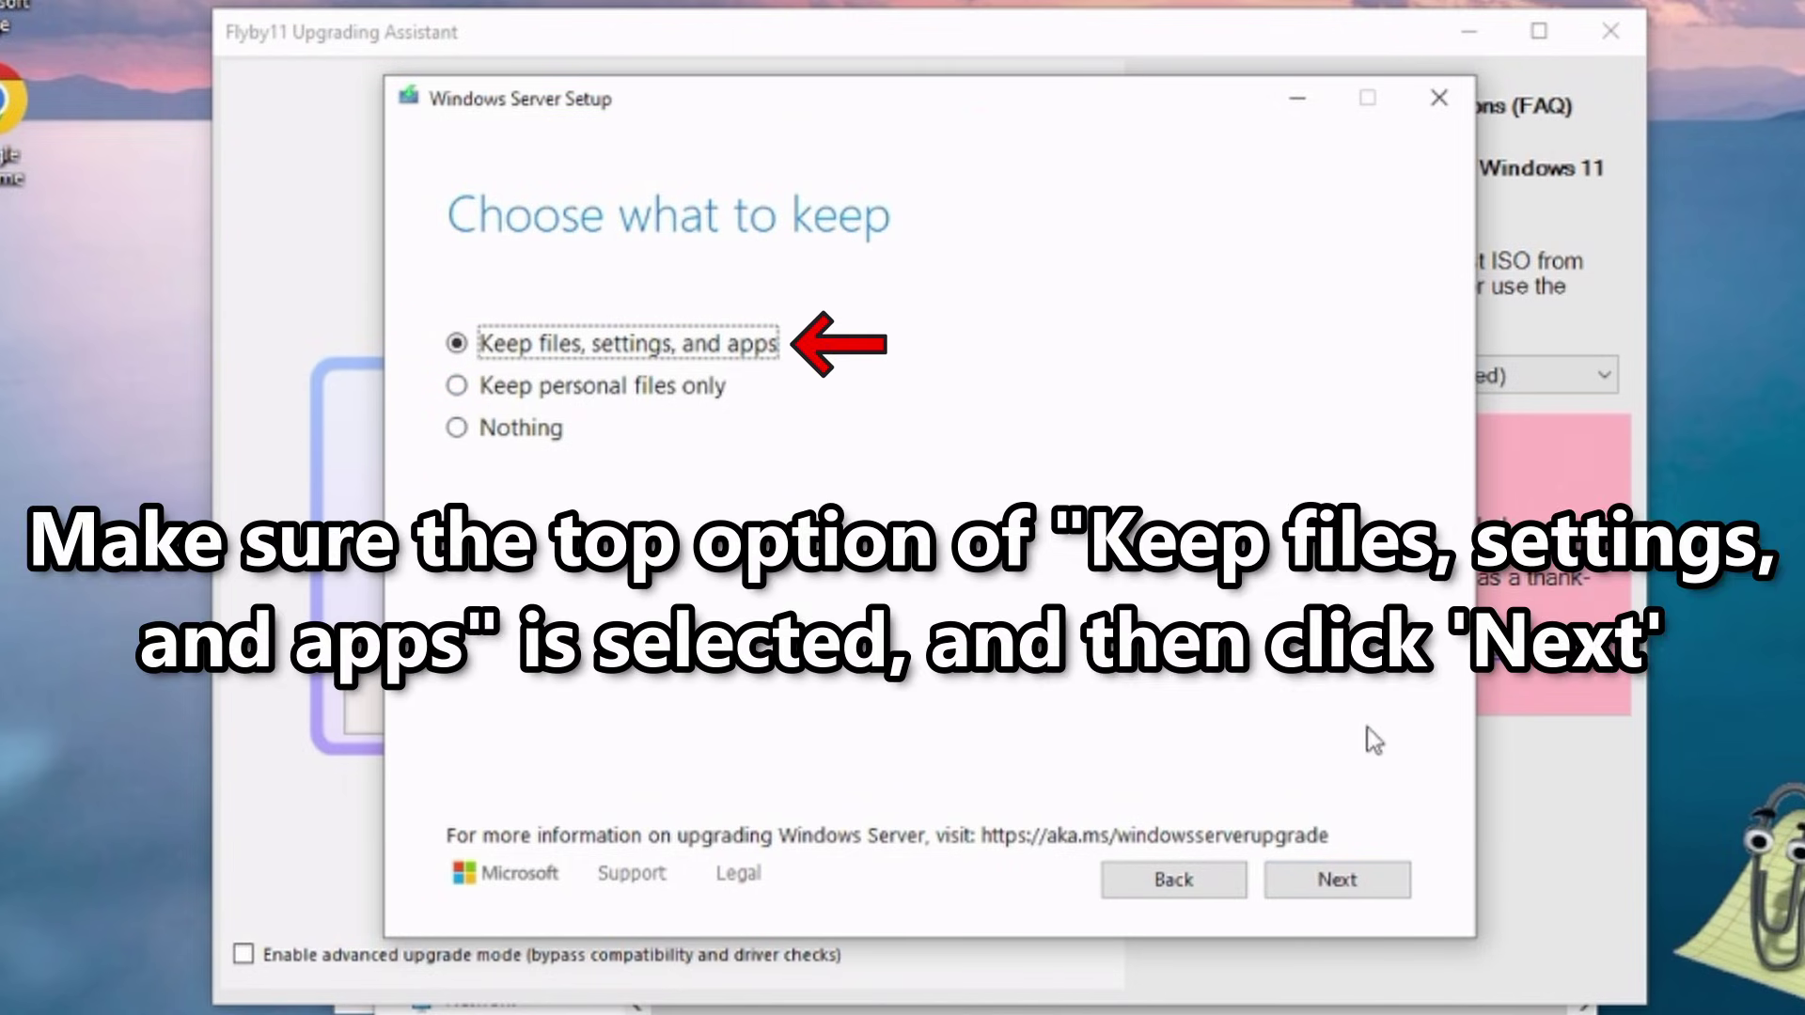
left_click(1407, 877)
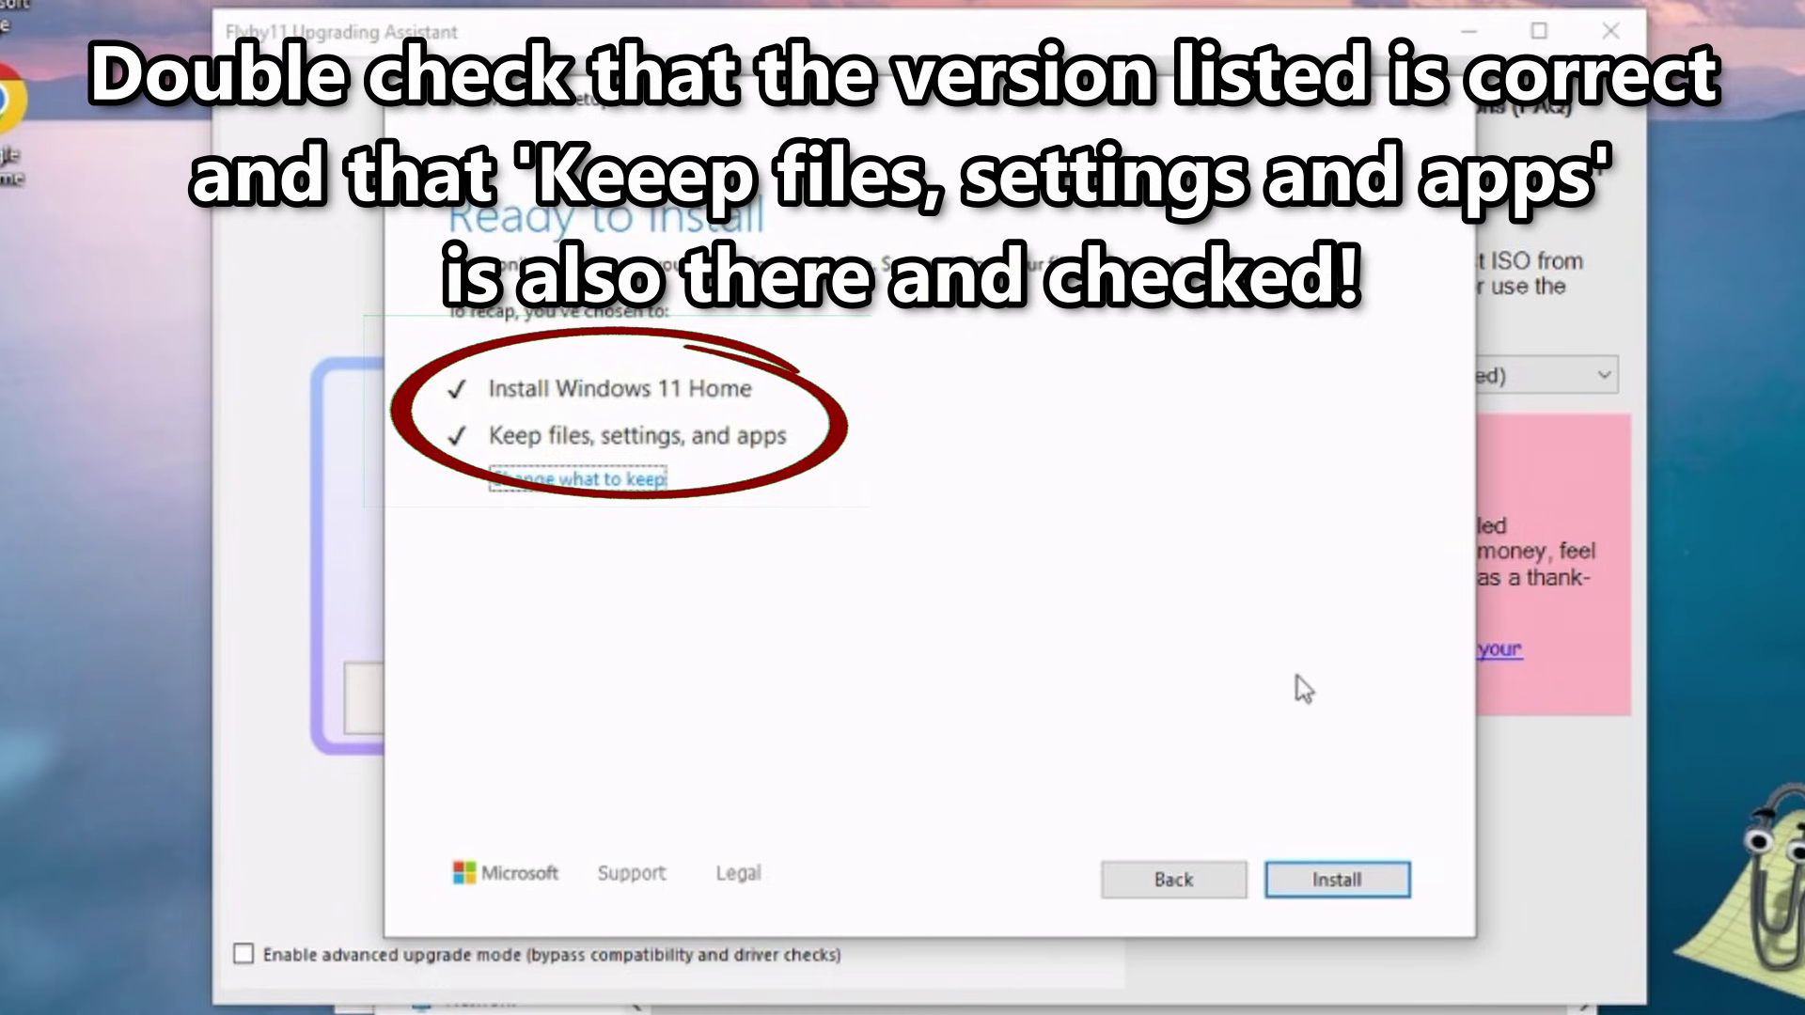
left_click(1399, 883)
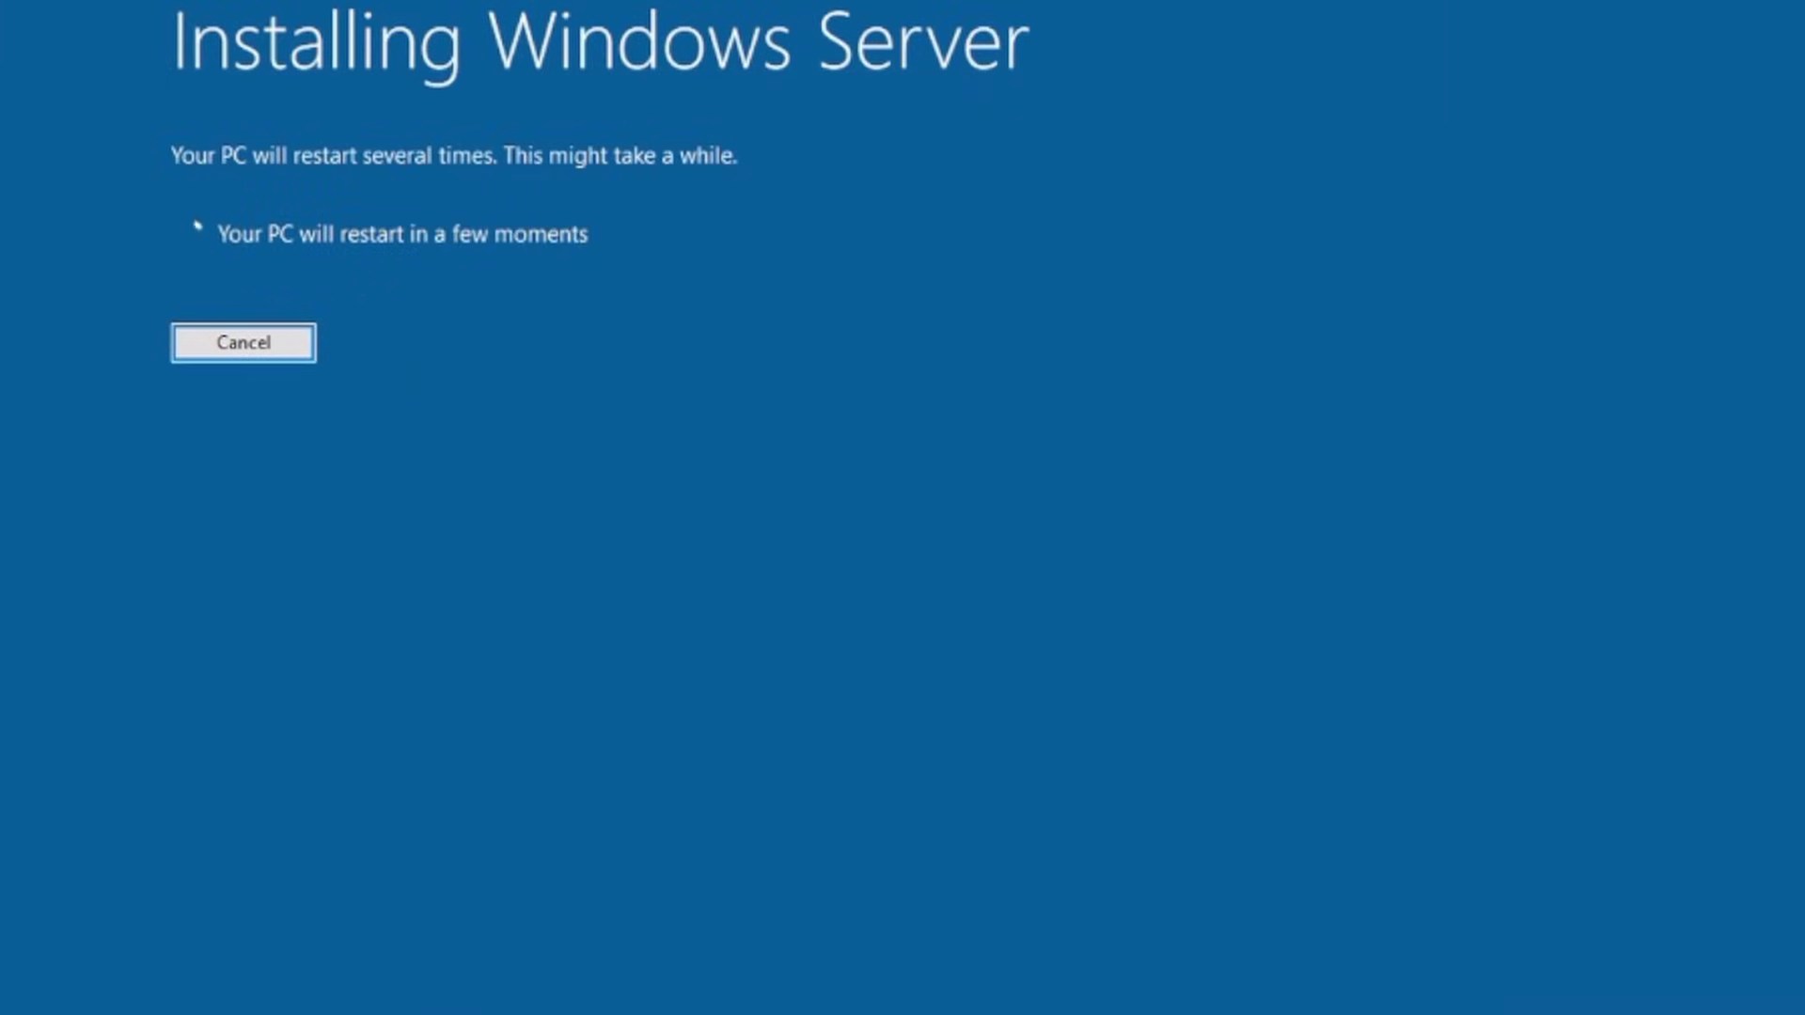